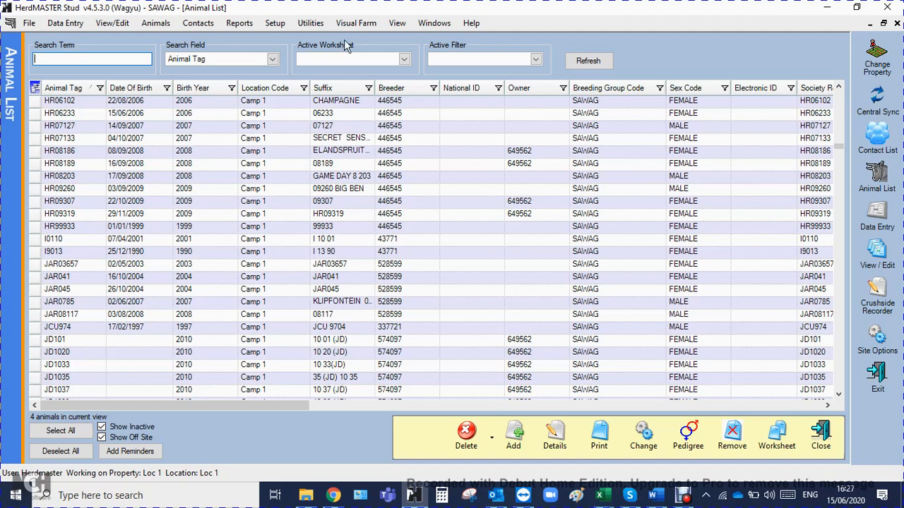
Open the Universal File Import Utility and add a new import template named "Video data".
left_click(310, 23)
mouse_move(332, 82)
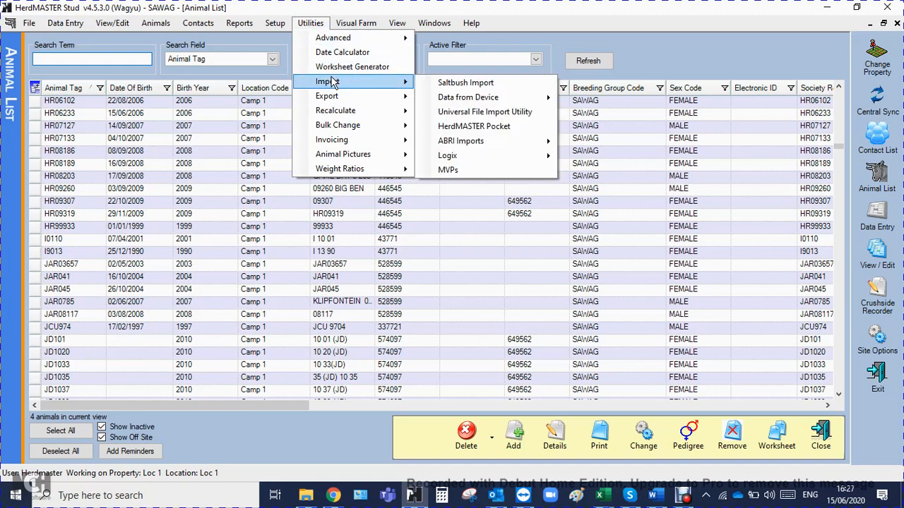
left_click(484, 113)
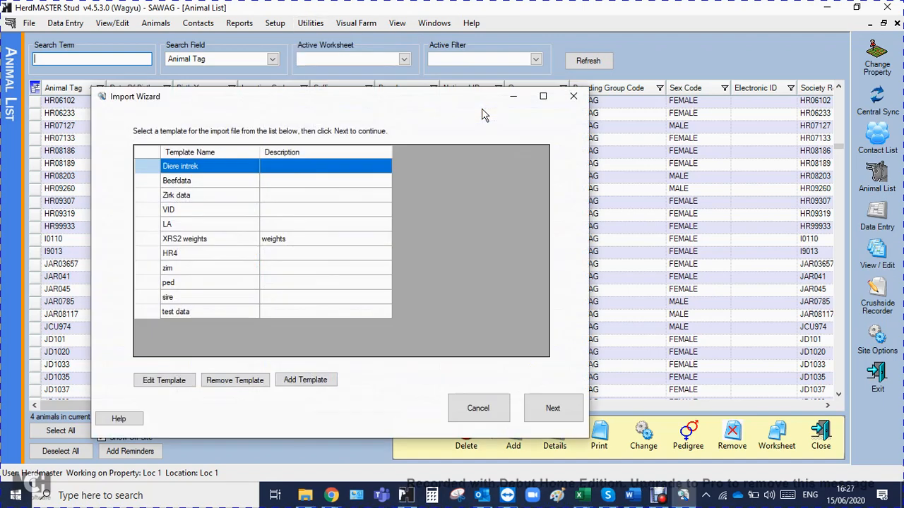
left_click(314, 387)
type("Video data")
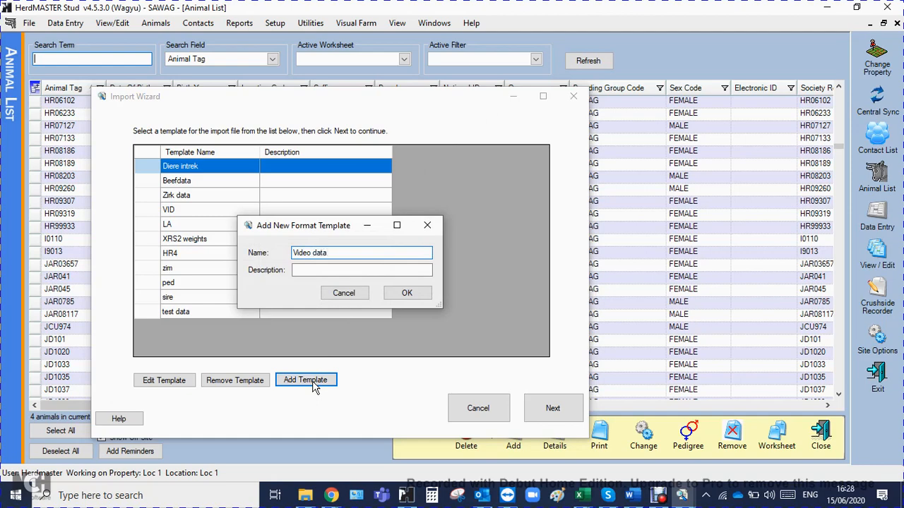
left_click(407, 293)
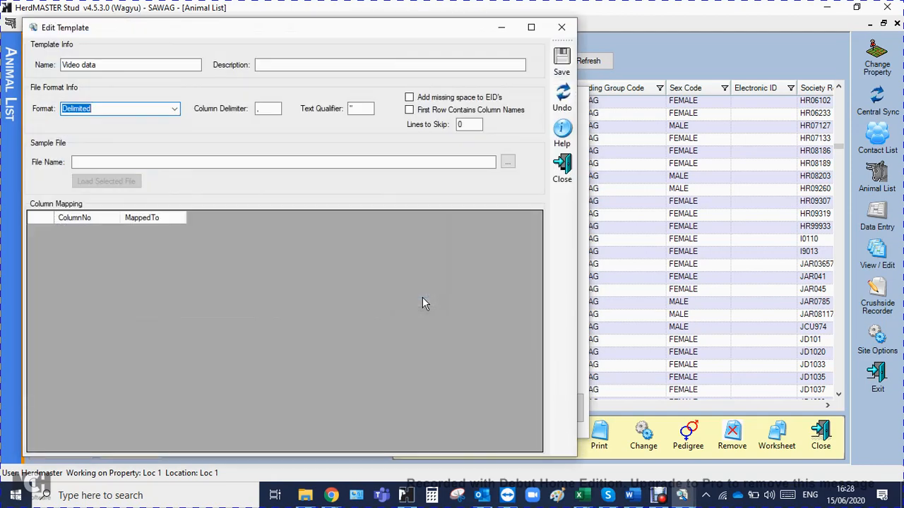
Choose the "Video test data" file from the Desktop as the template's sample file and load it.
left_click(507, 162)
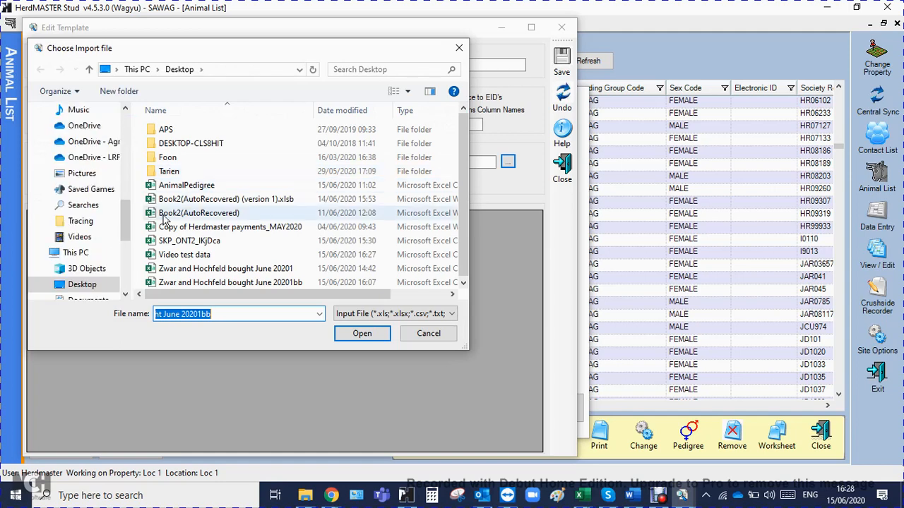
left_click(180, 253)
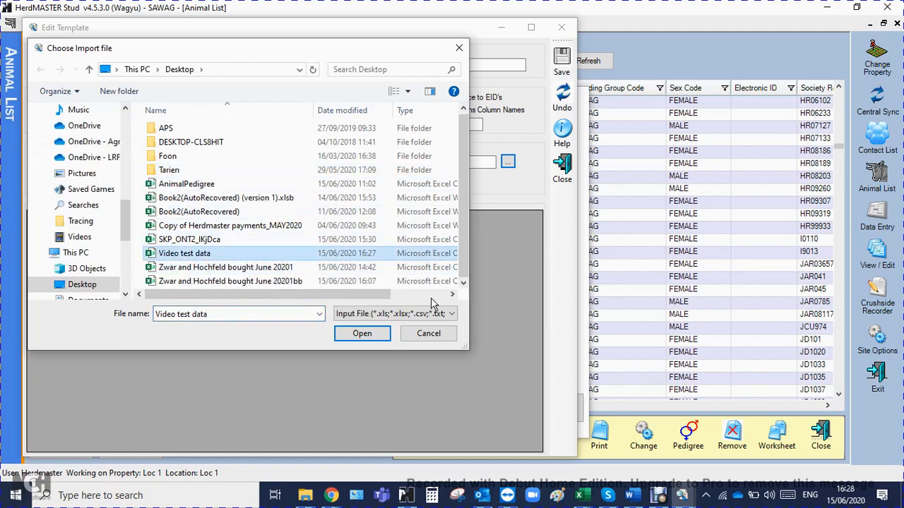
left_click(358, 336)
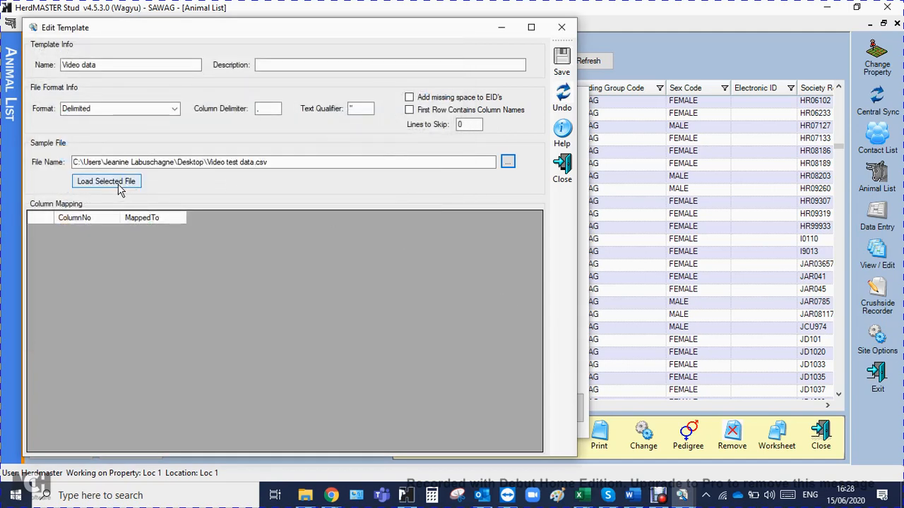
left_click(119, 187)
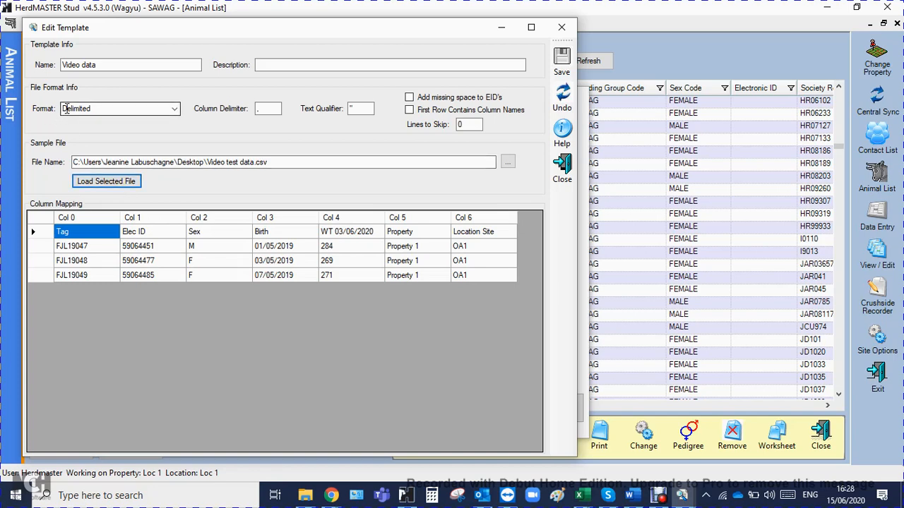
Choose the Delimited file format and re-enter a comma as the column delimiter.
left_click(173, 111)
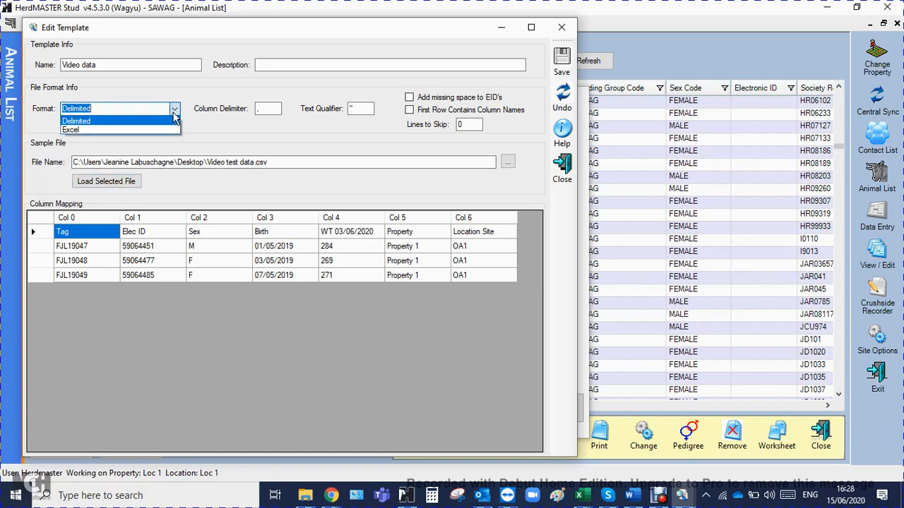
left_click(172, 119)
left_click(259, 111)
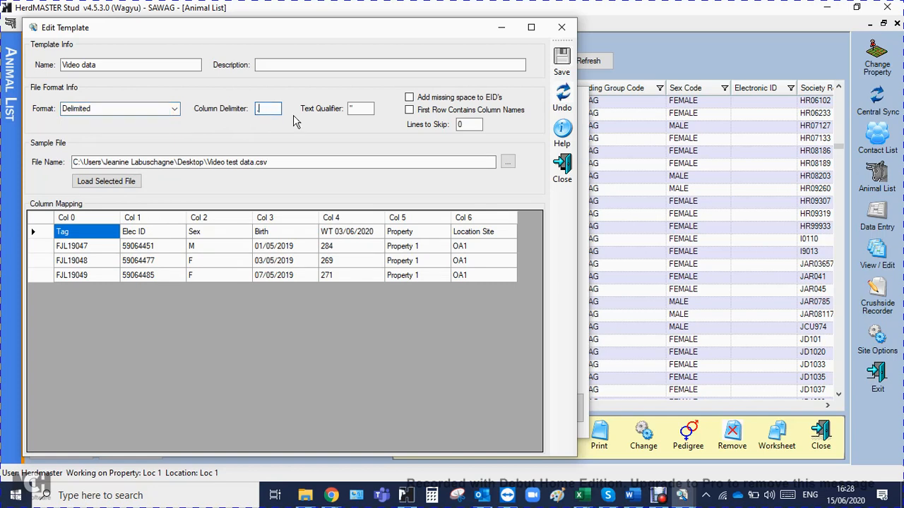
key("BackSpace")
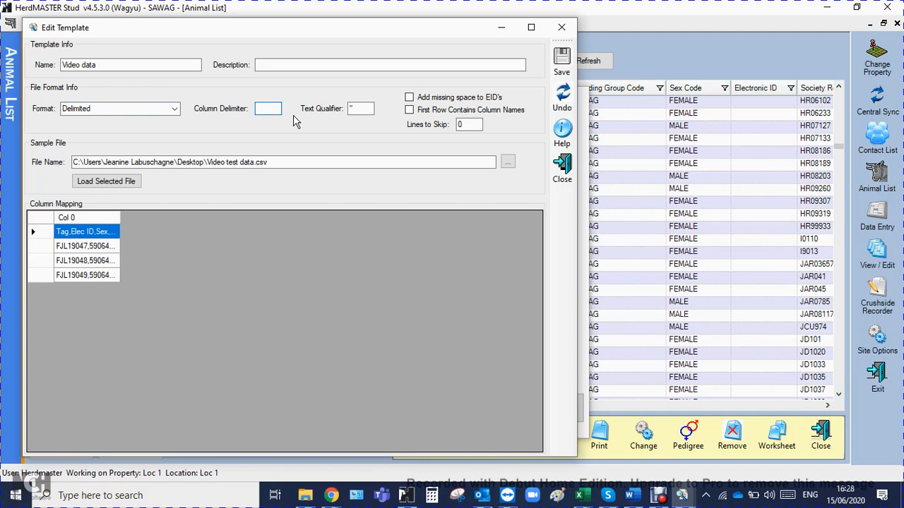
type(",")
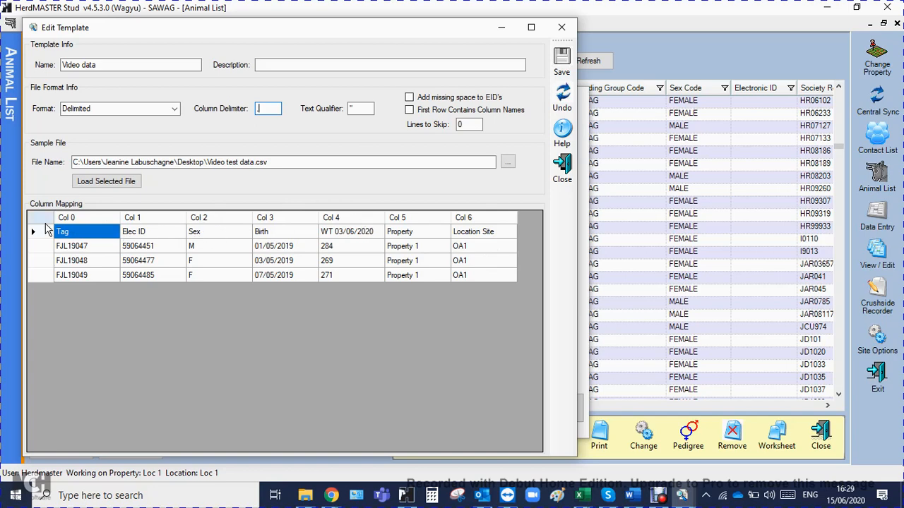
Map the Tag column to Animal Tag and the Elec ID column to Elect ID (EID).
left_click(86, 219)
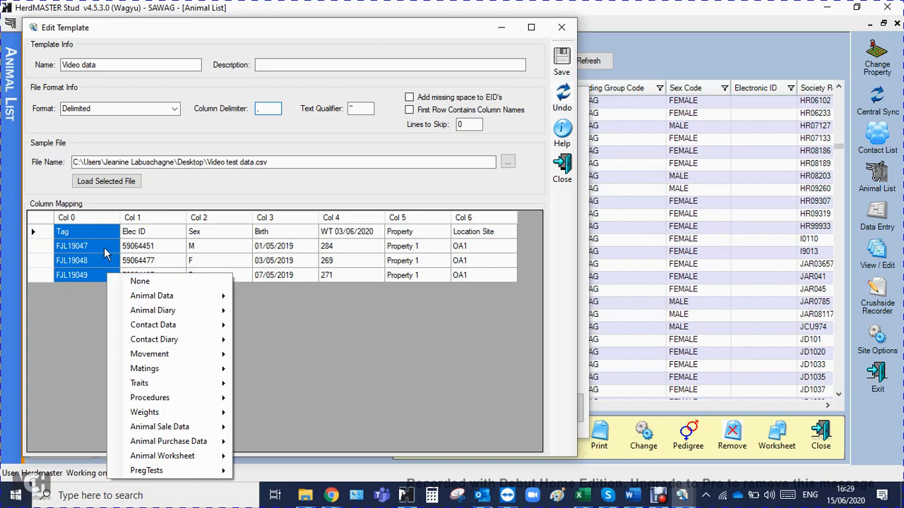
mouse_move(172, 298)
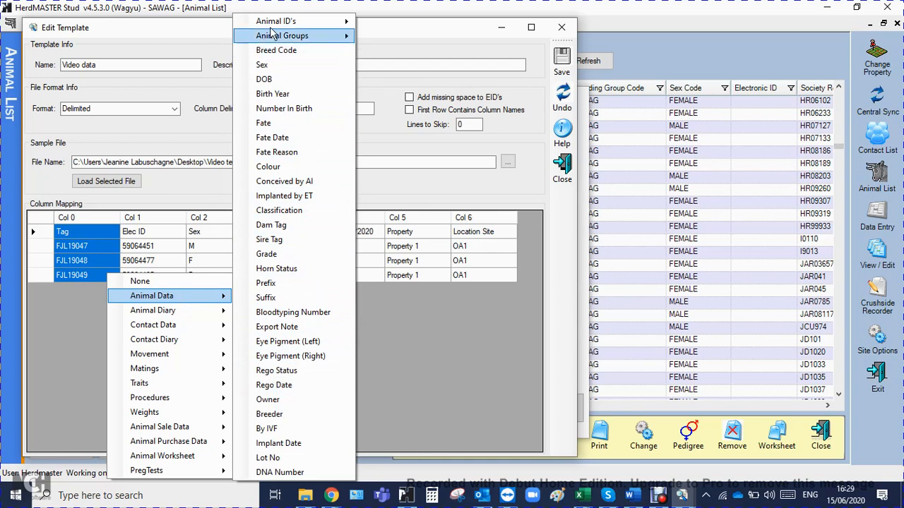
mouse_move(282, 27)
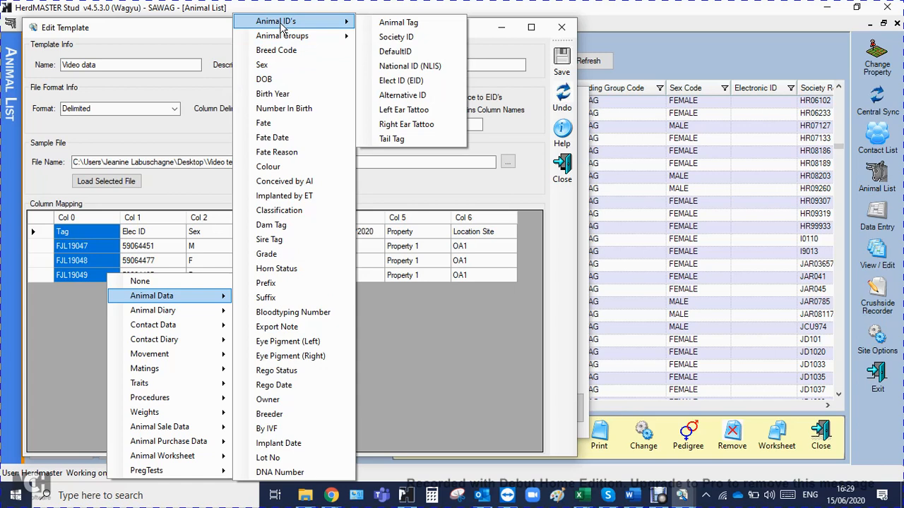
left_click(399, 23)
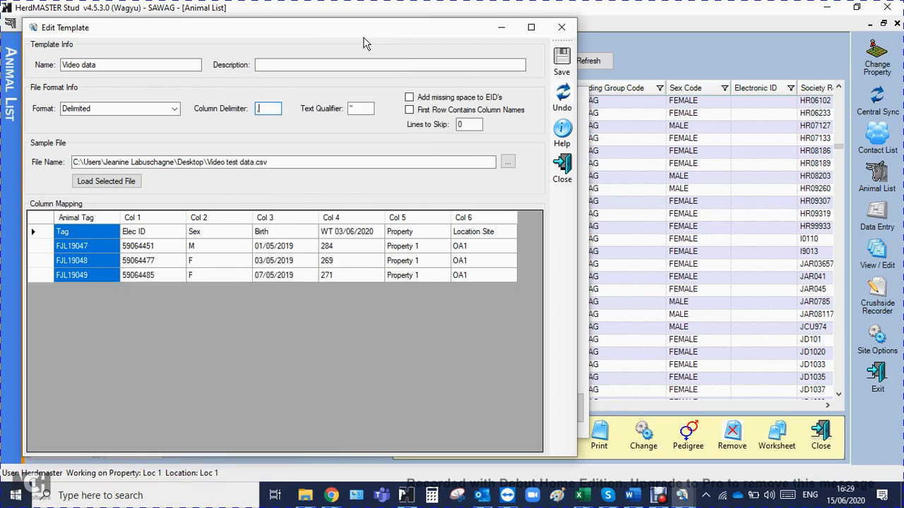
left_click(157, 222)
mouse_move(208, 303)
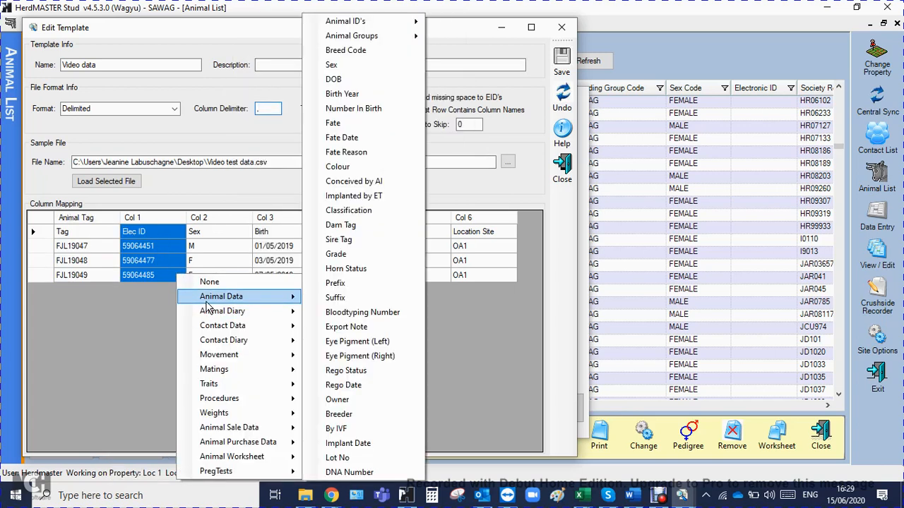
mouse_move(350, 27)
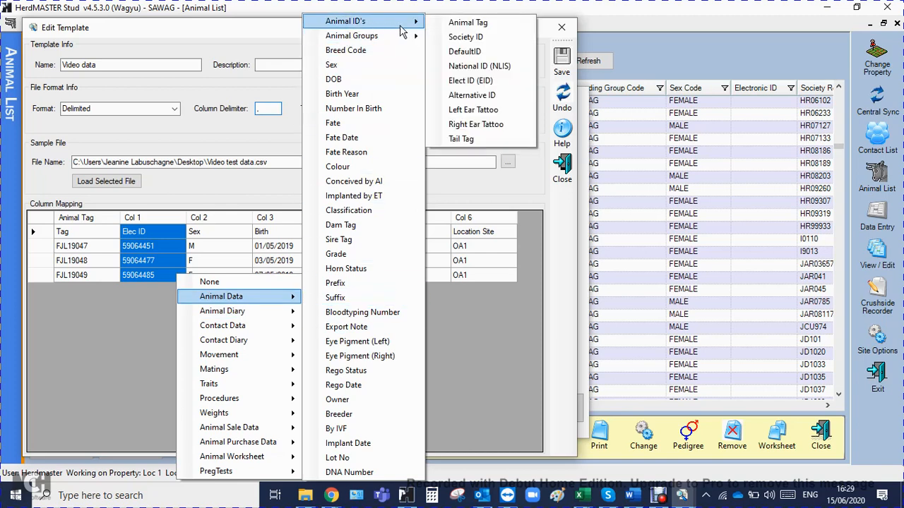
left_click(470, 82)
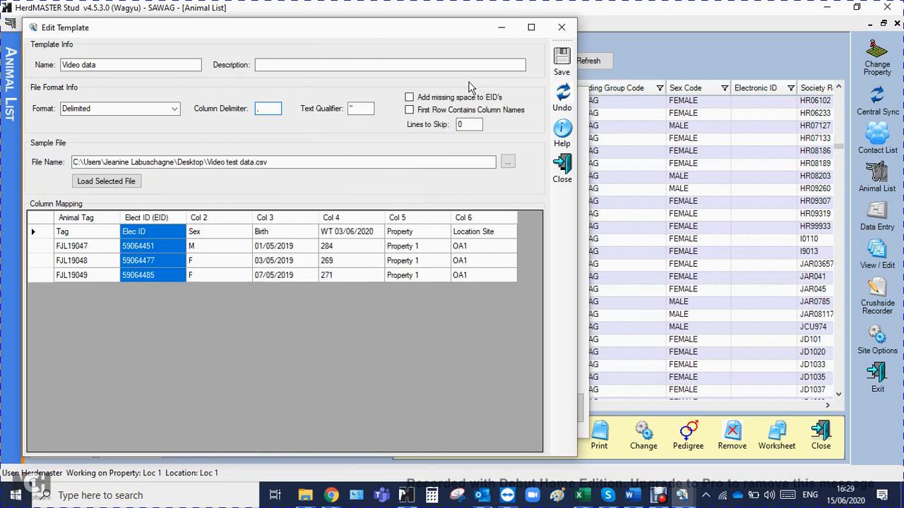
Map the Sex column to the animal data field Sex and the Birth column to DOB.
left_click(215, 224)
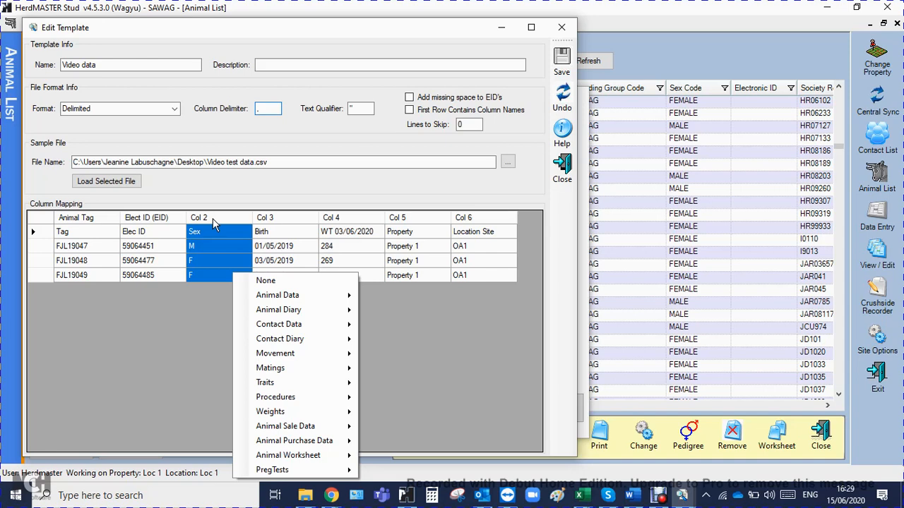
mouse_move(263, 296)
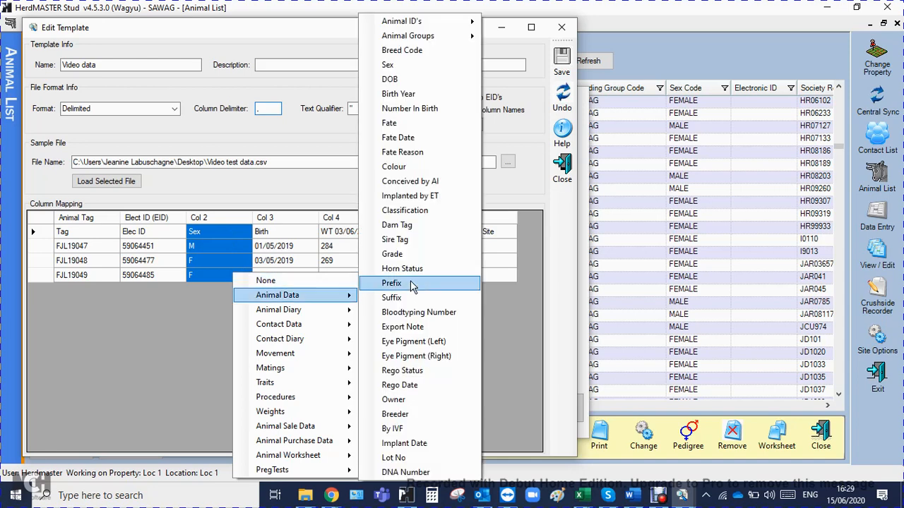
left_click(391, 64)
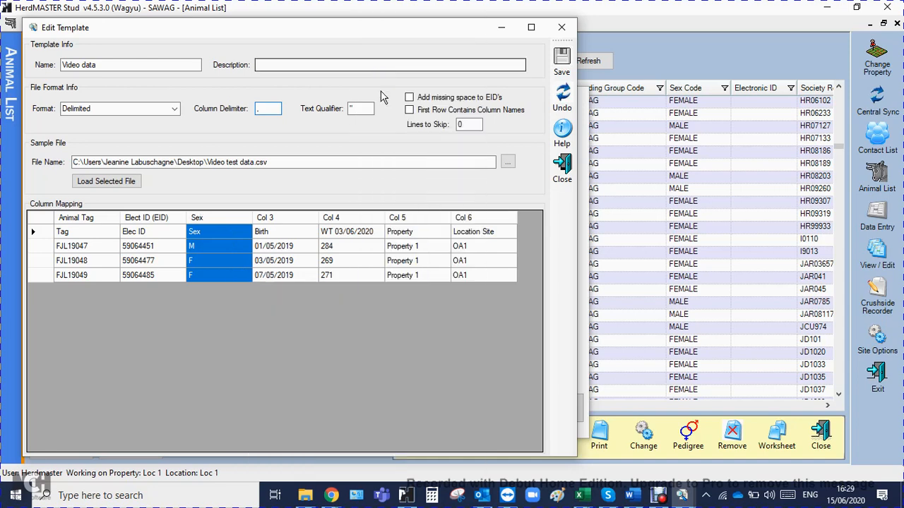
left_click(287, 219)
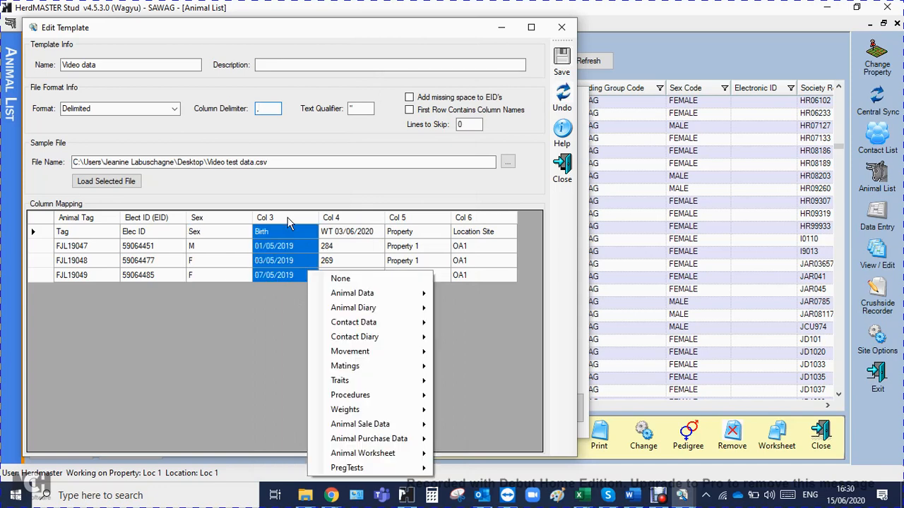
mouse_move(348, 301)
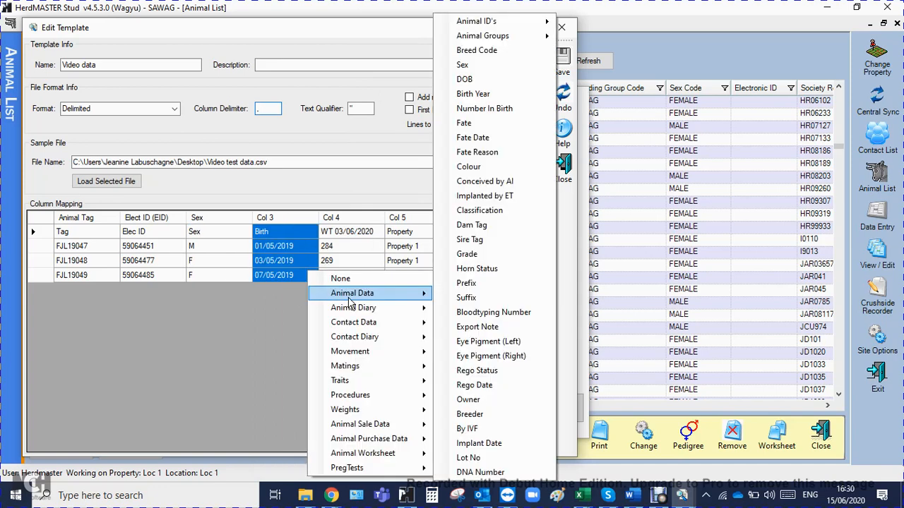
left_click(465, 79)
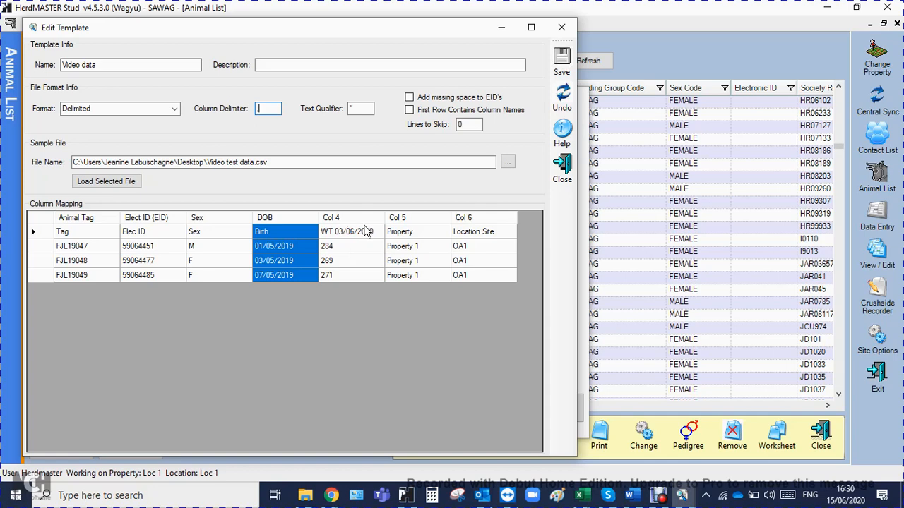
Map the WT 03/06/2020 column to the Weight field of the weights data.
left_click(357, 219)
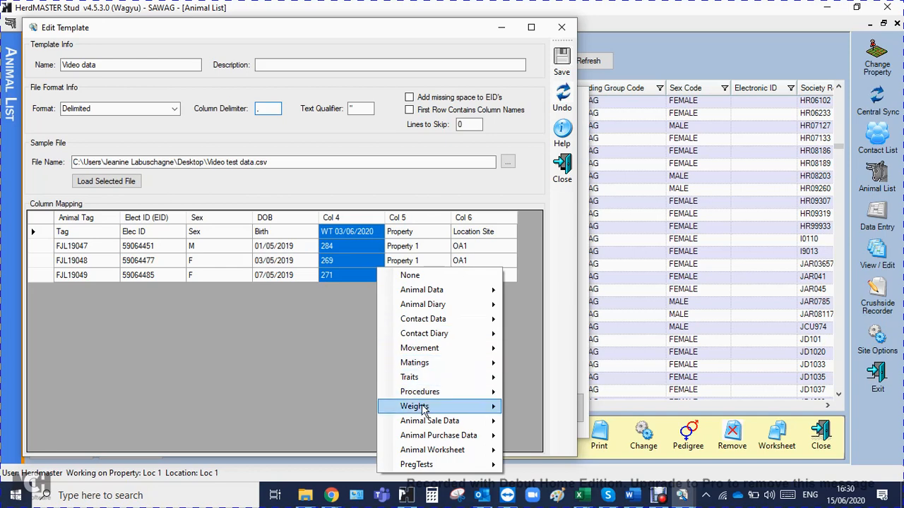
mouse_move(422, 410)
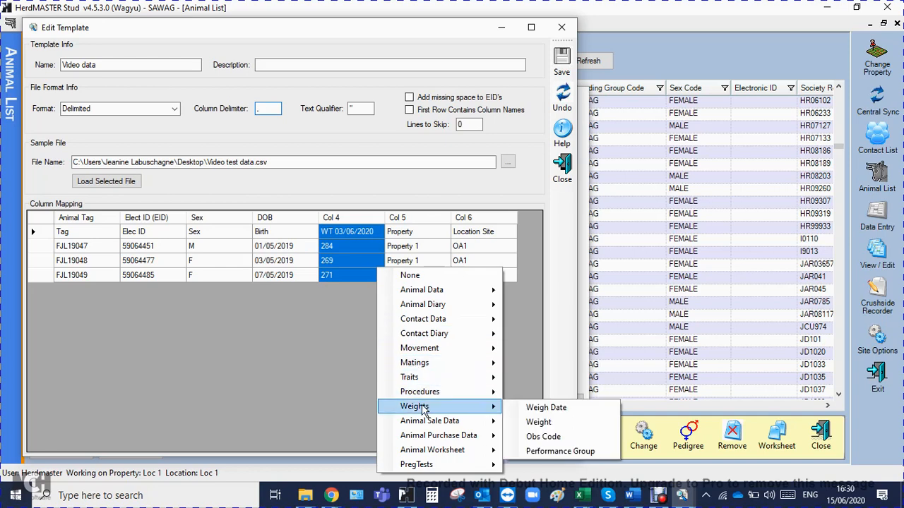
left_click(537, 422)
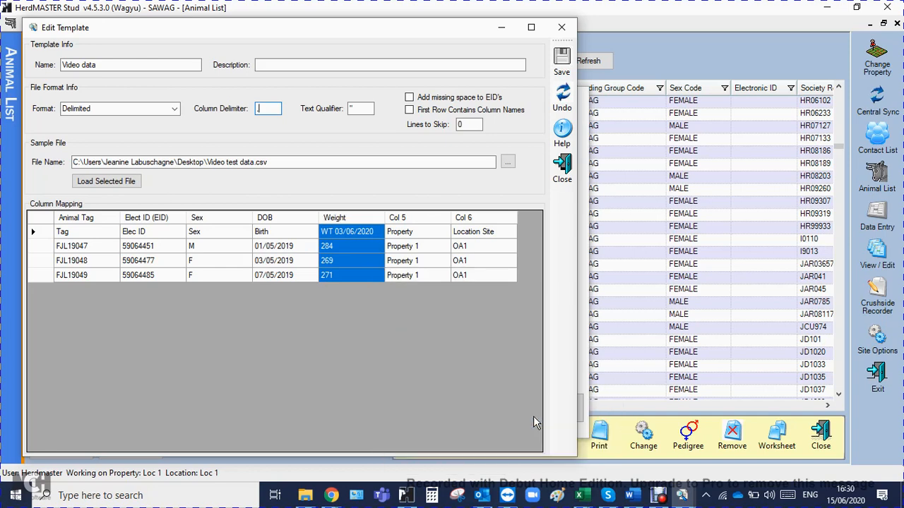
Map the Location Site column to the movement field Moved To Location and mark the first row as containing column names.
left_click(480, 222)
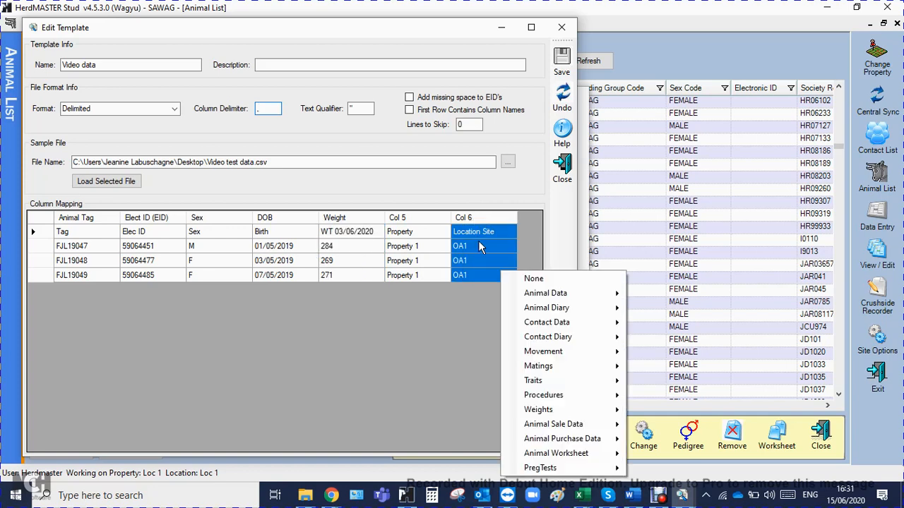
mouse_move(529, 357)
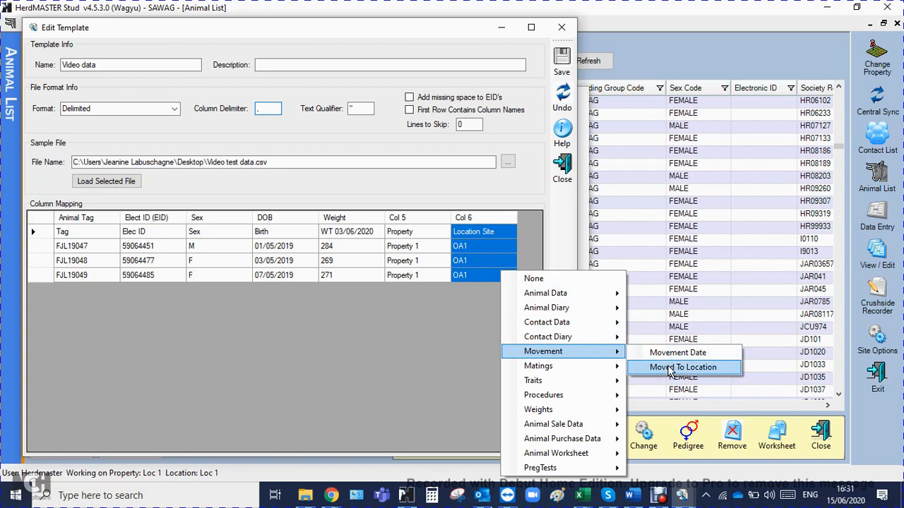
mouse_move(573, 459)
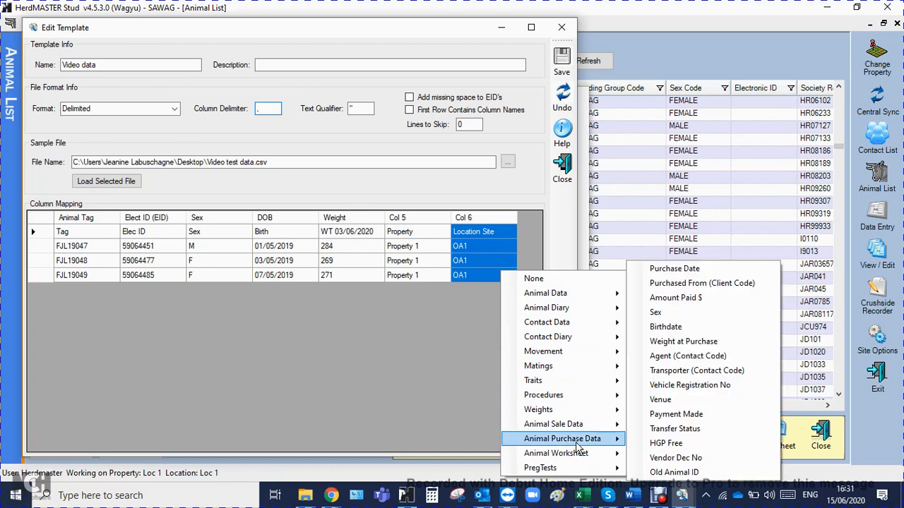
mouse_move(560, 373)
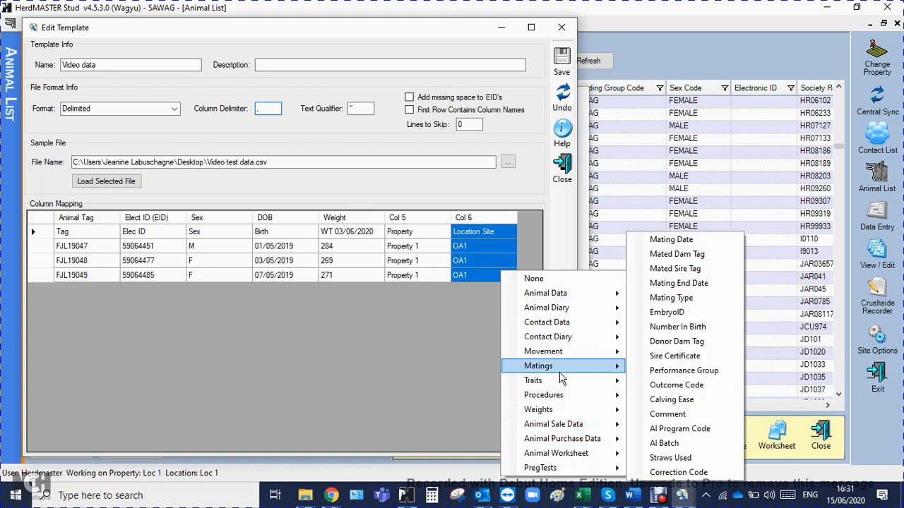
mouse_move(560, 353)
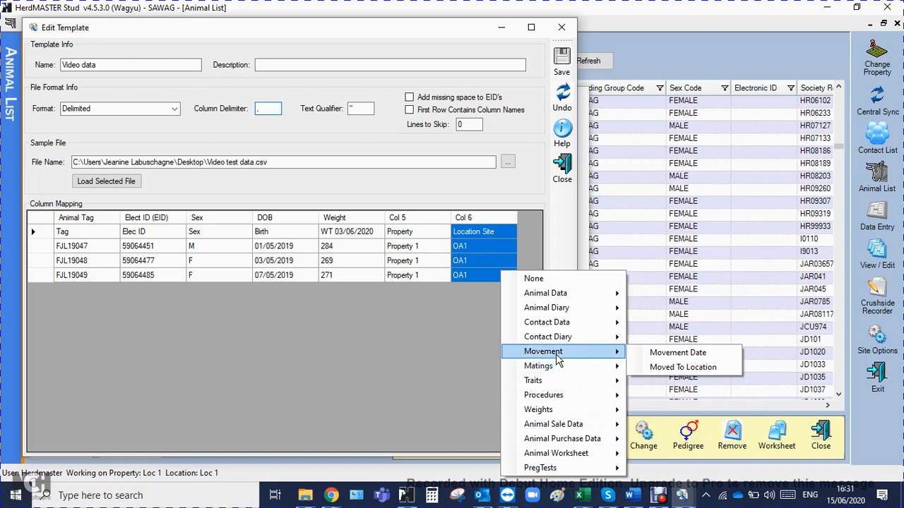
left_click(689, 369)
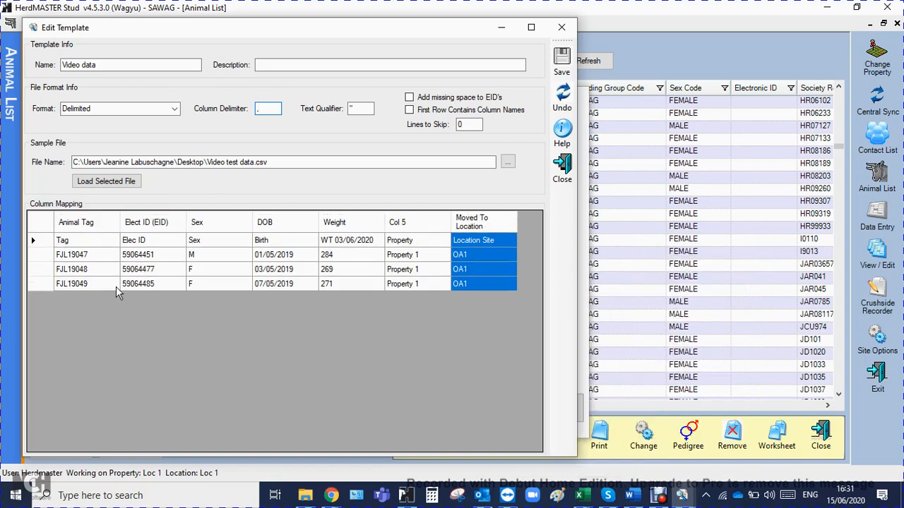
left_click(408, 110)
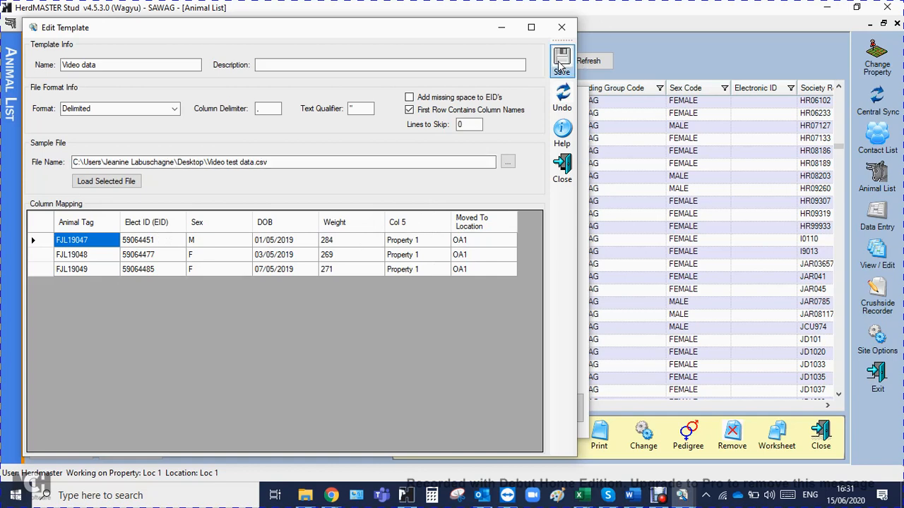
Close the template editor and continue the import wizard with the "Video data" template.
left_click(563, 169)
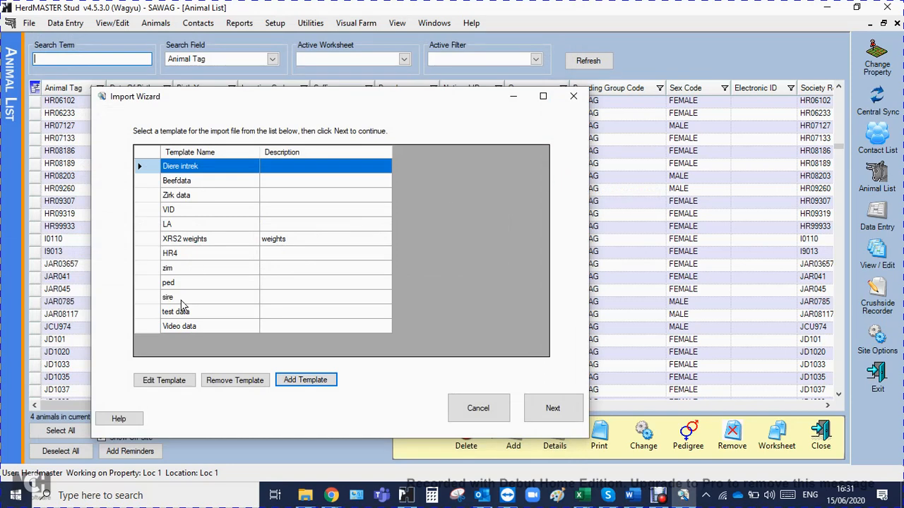
left_click(150, 327)
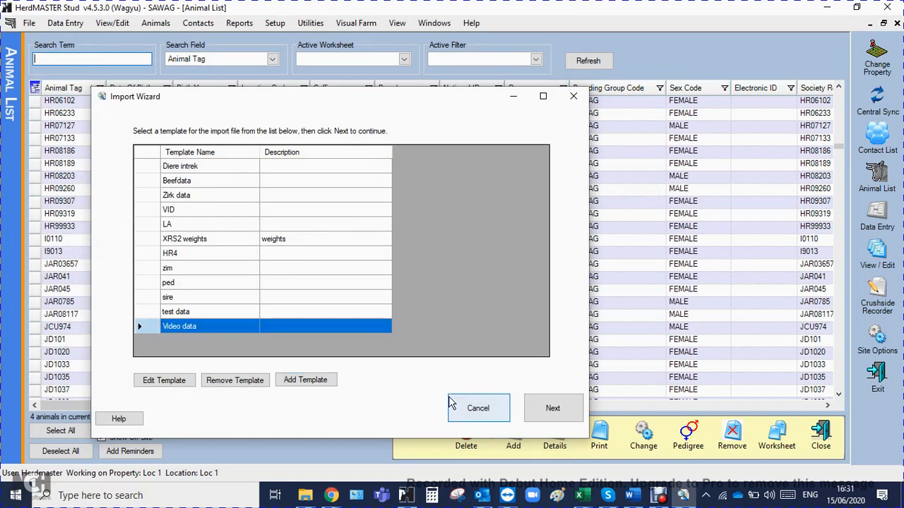
left_click(544, 408)
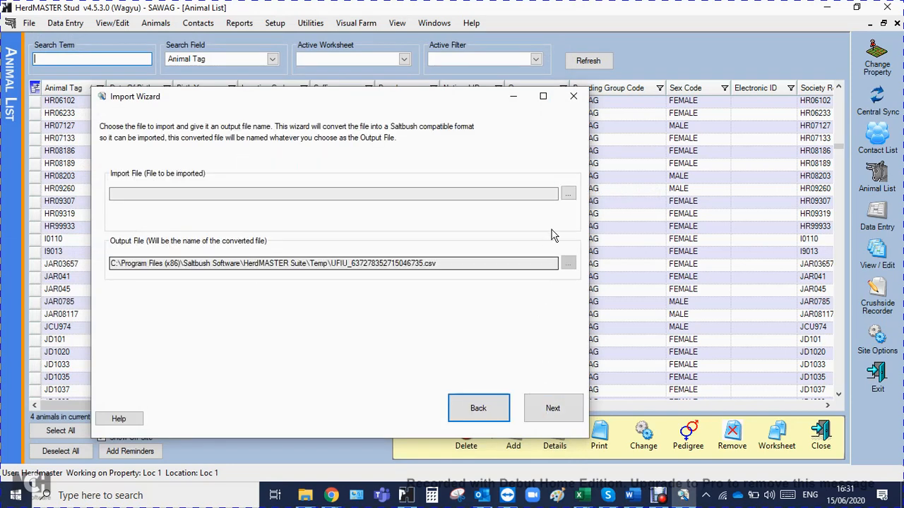
Choose "Zwar and Hochfeld bought June 20201bb.csv" from the Desktop as the import file and proceed to its preview.
left_click(568, 196)
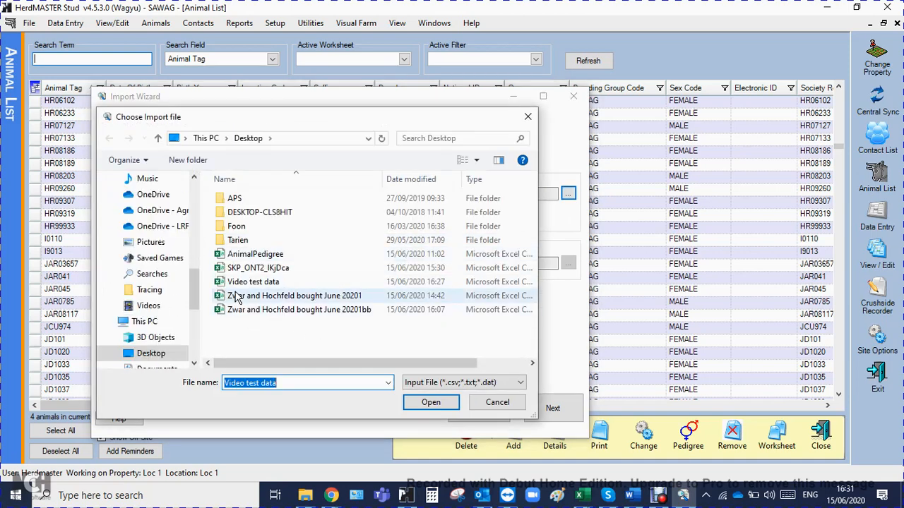
left_click(233, 311)
left_click(431, 402)
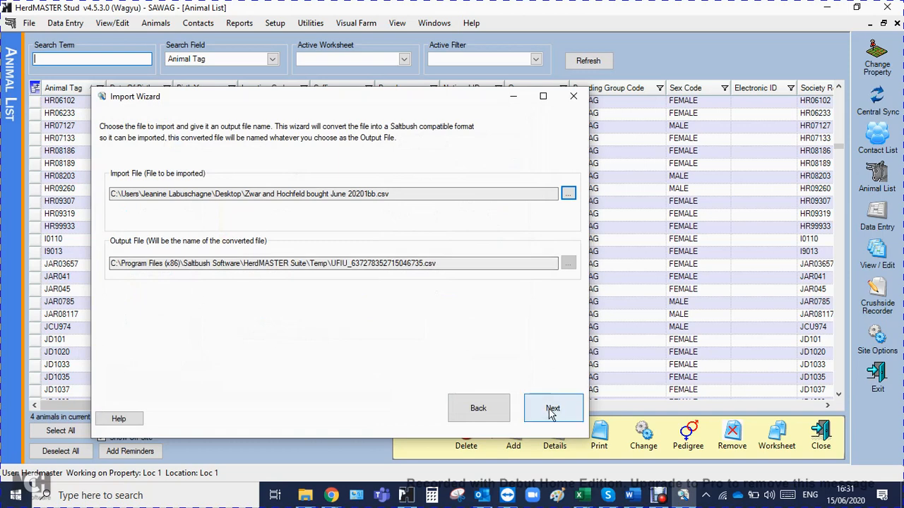
left_click(552, 411)
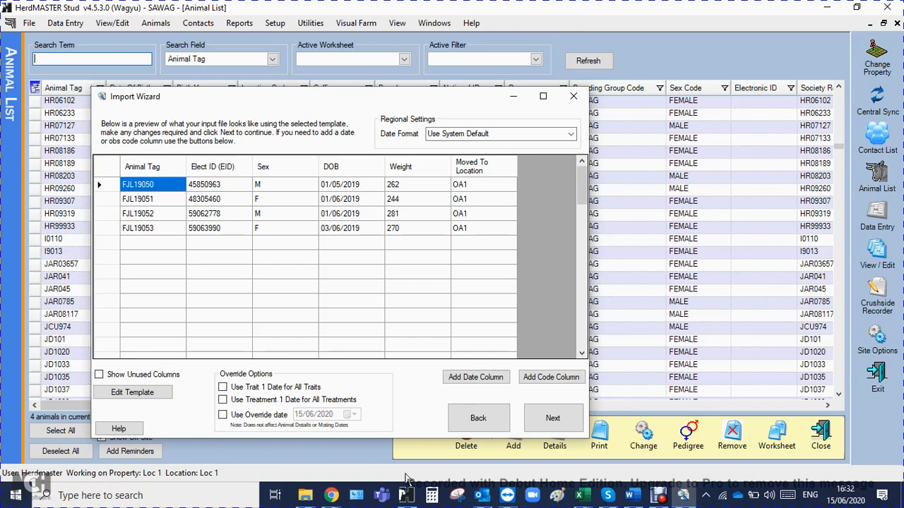
Add a Weigh Date column with the record date 15 June 2020 to the import preview.
left_click(475, 377)
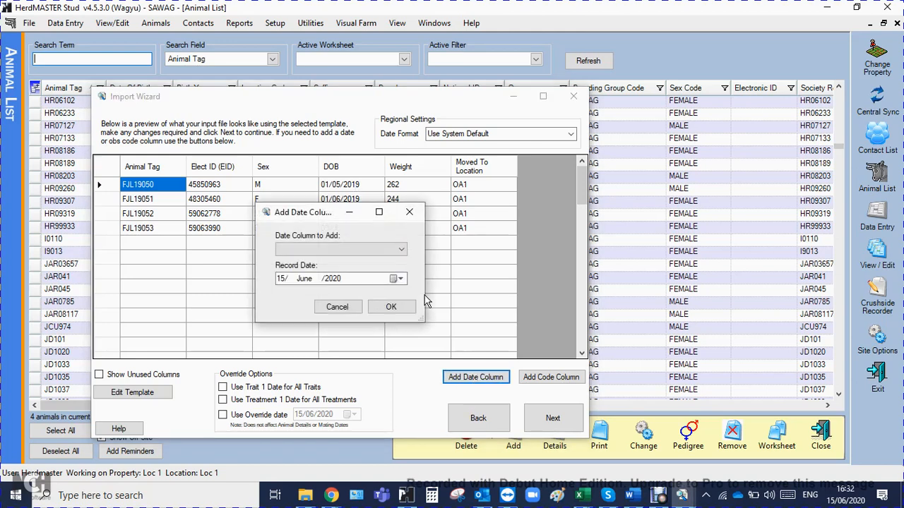
left_click(401, 249)
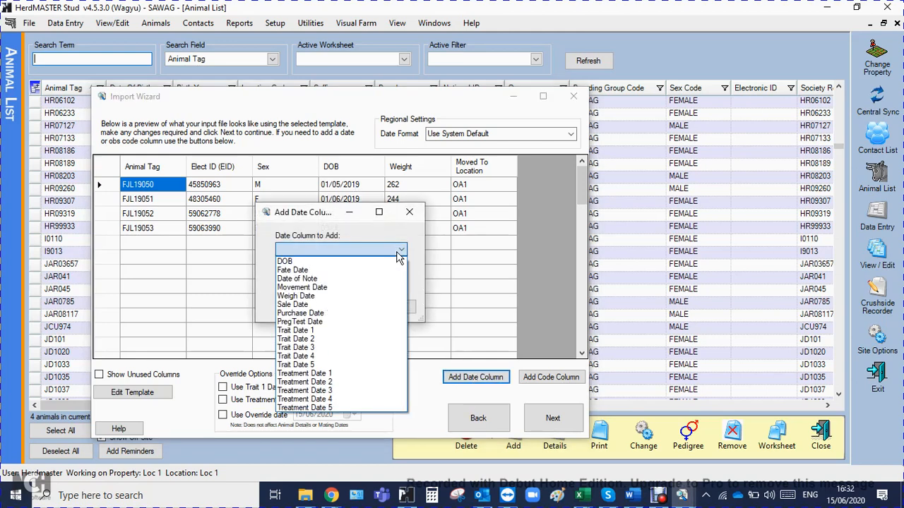
left_click(313, 298)
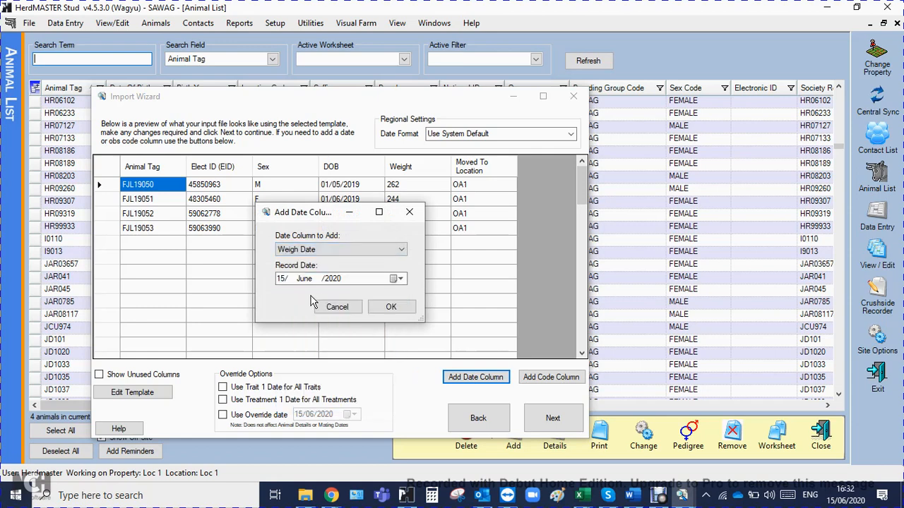
left_click(392, 307)
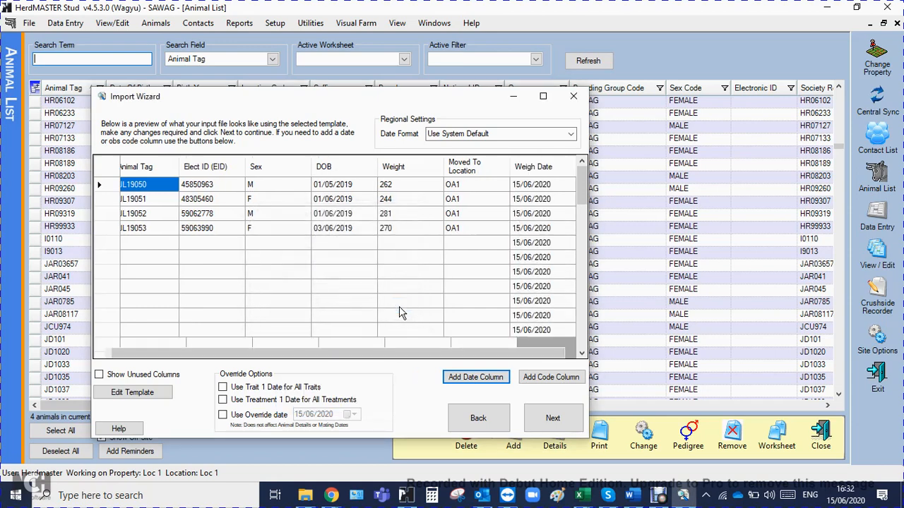
Add a Movement Date column with the record date 15 June 2020 to the import preview.
left_click(474, 379)
left_click(400, 250)
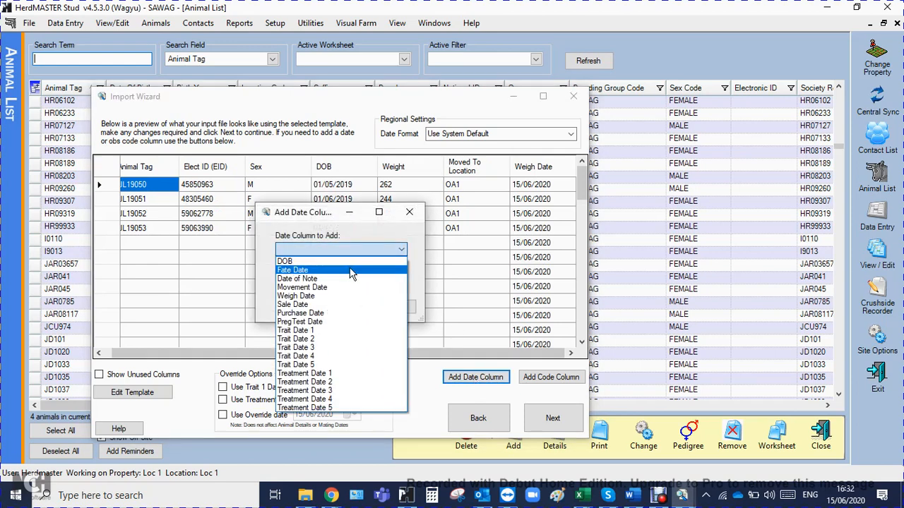
left_click(303, 289)
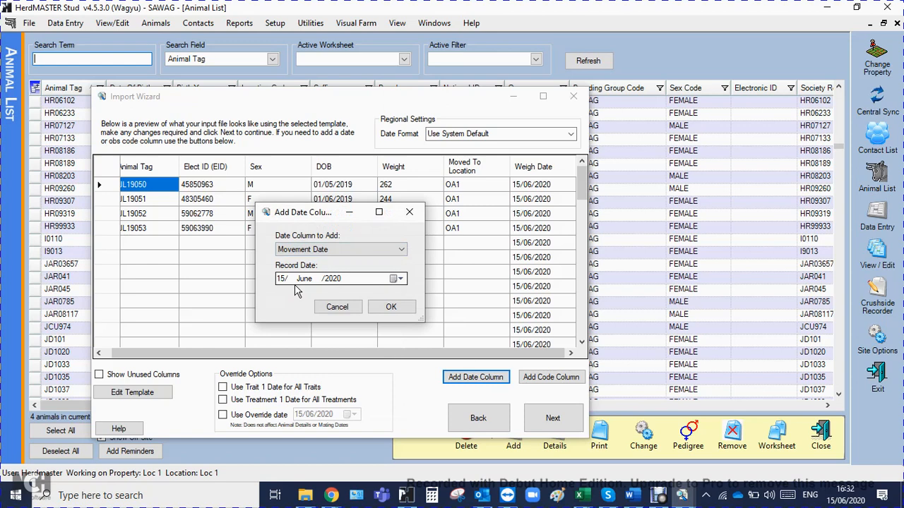
left_click(393, 308)
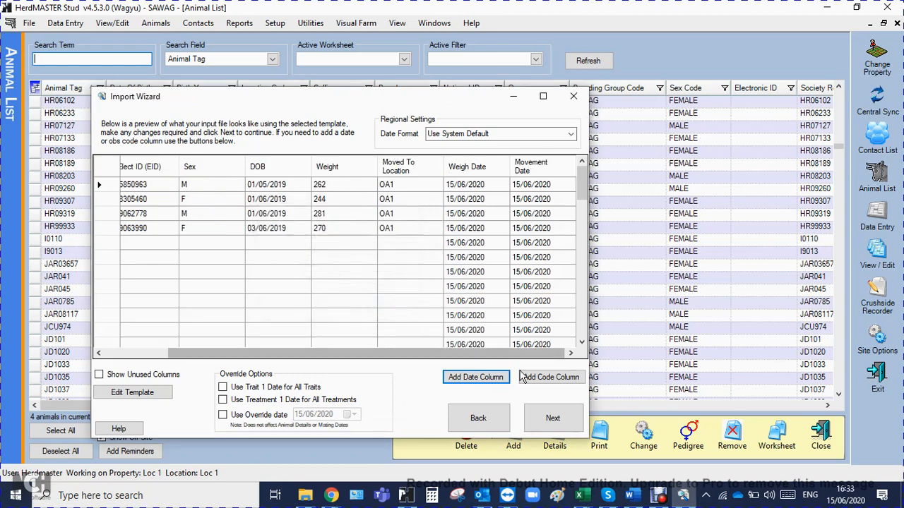
Add an Obs Code column with the code W2 to the import preview.
left_click(545, 375)
left_click(392, 256)
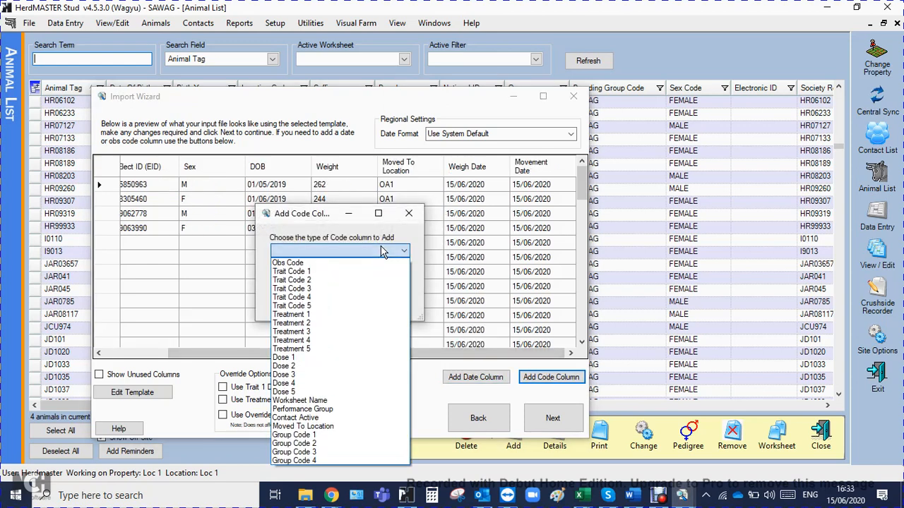
left_click(308, 264)
left_click(336, 283)
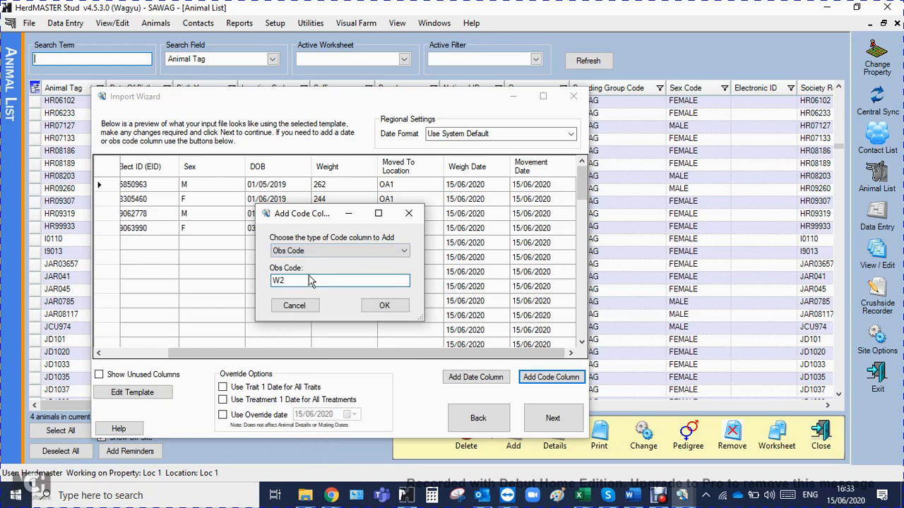
left_click(383, 307)
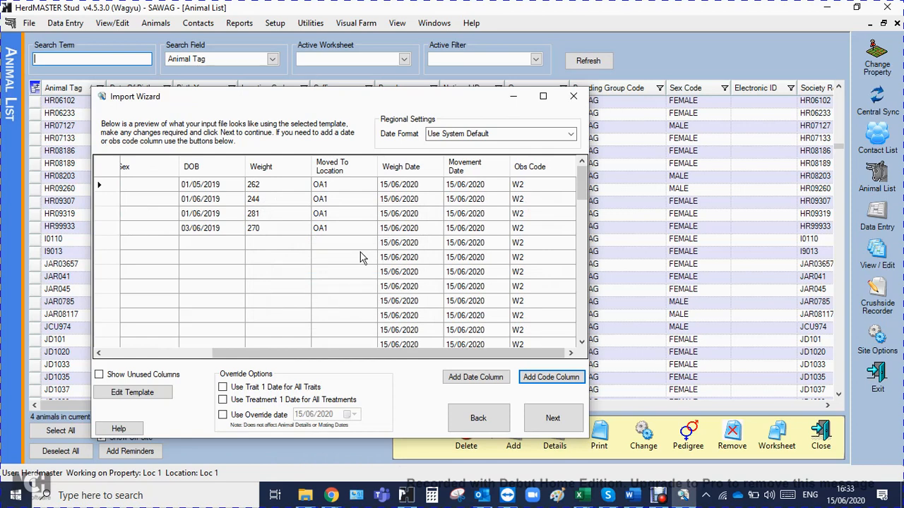
left_click_drag(279, 353, 172, 350)
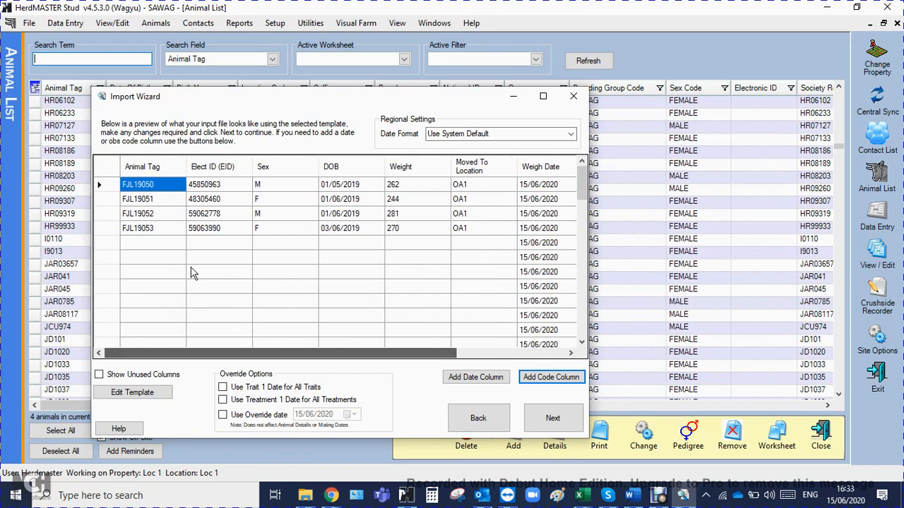
left_click(349, 166)
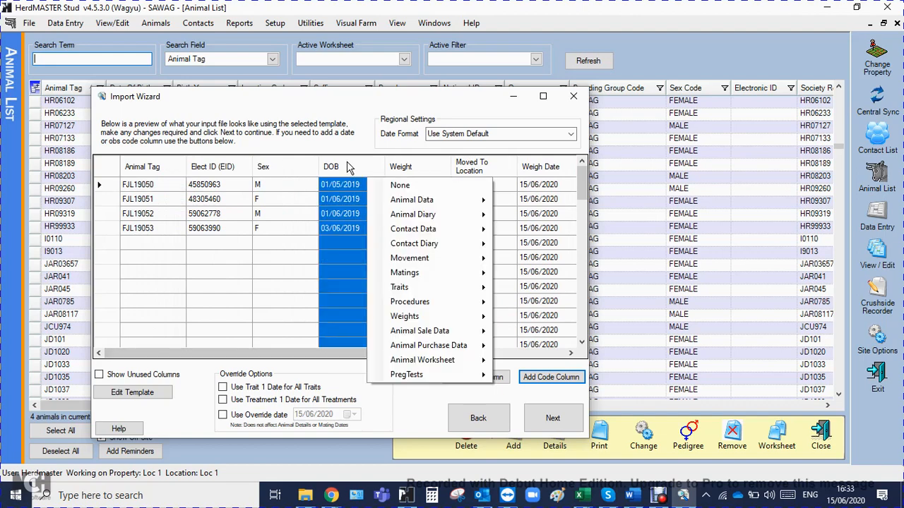
left_click(349, 166)
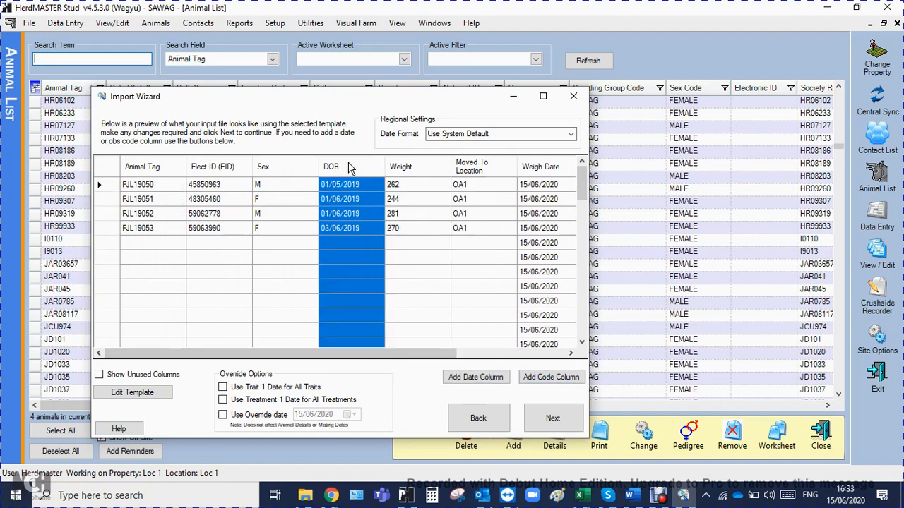
left_click(349, 167)
left_click(358, 166)
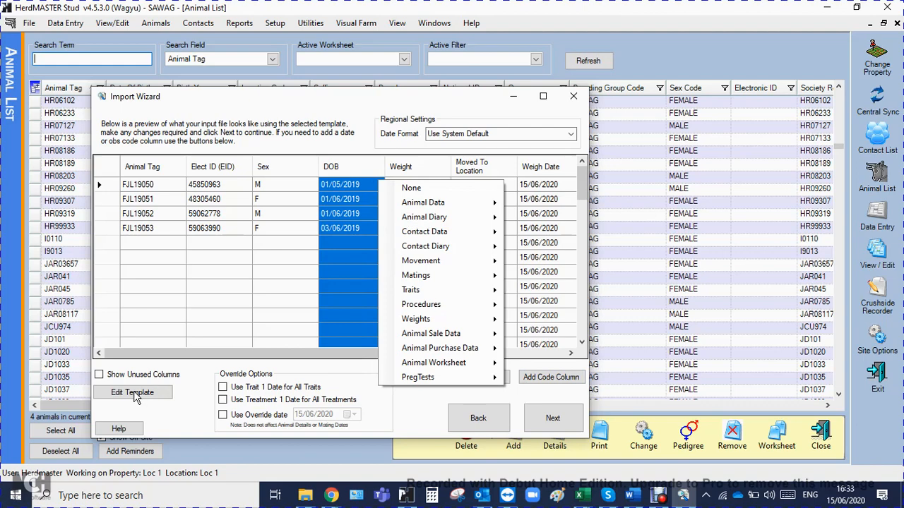
mouse_move(396, 233)
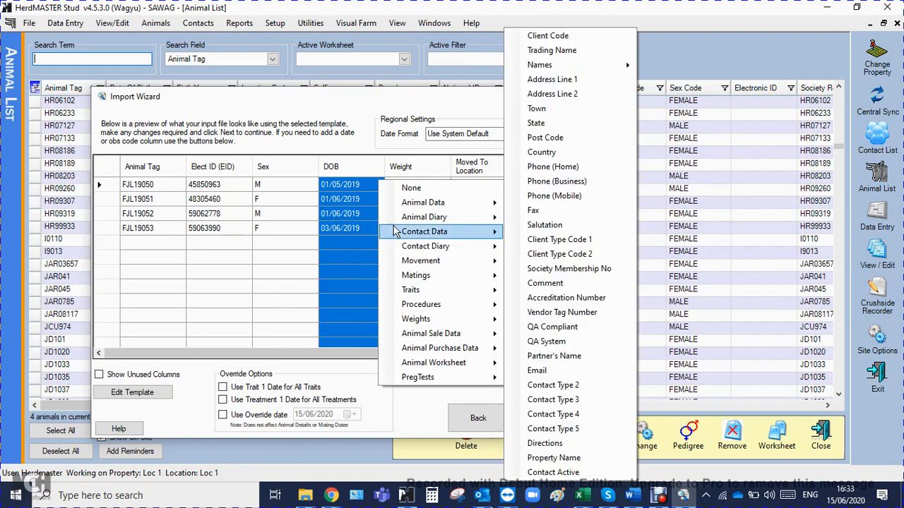
left_click(428, 420)
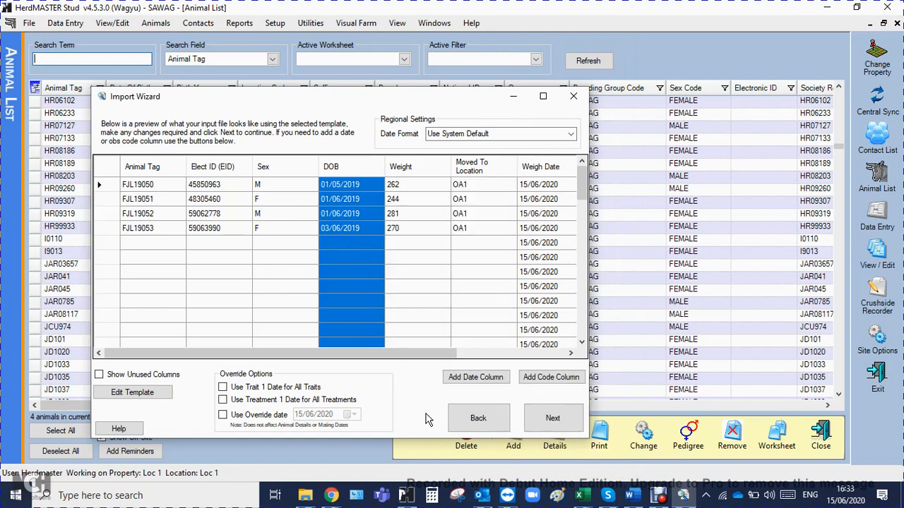
Include New/Updated Animals alongside Movements and Weights, confirm the animal import, and run it through to the import summary.
left_click(543, 418)
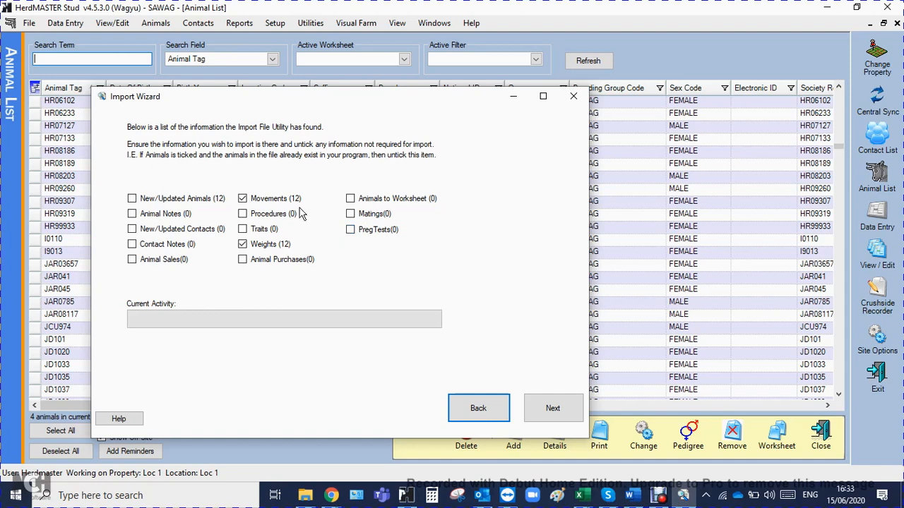
left_click(133, 200)
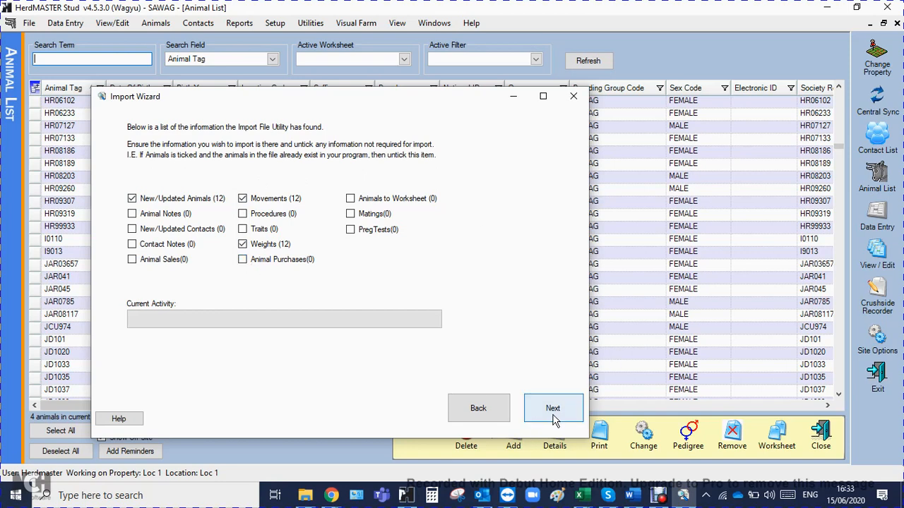
left_click(553, 418)
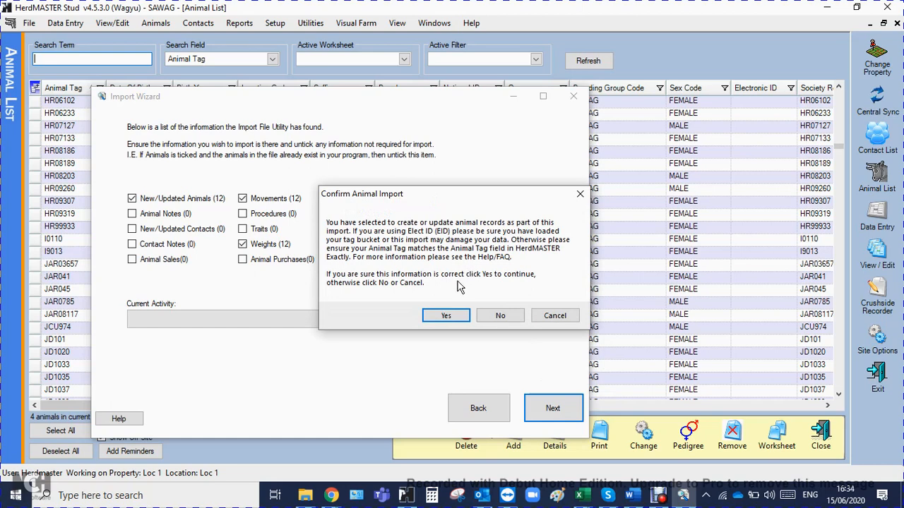
left_click(450, 315)
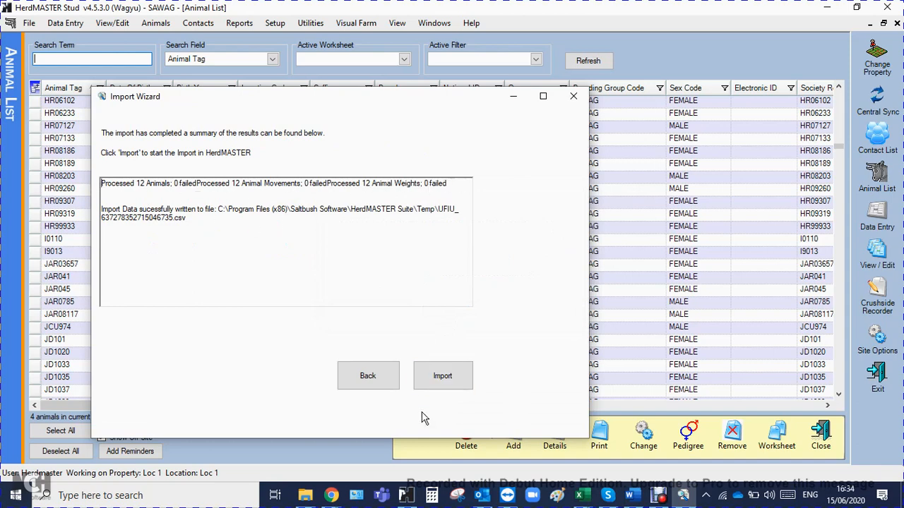
left_click(443, 379)
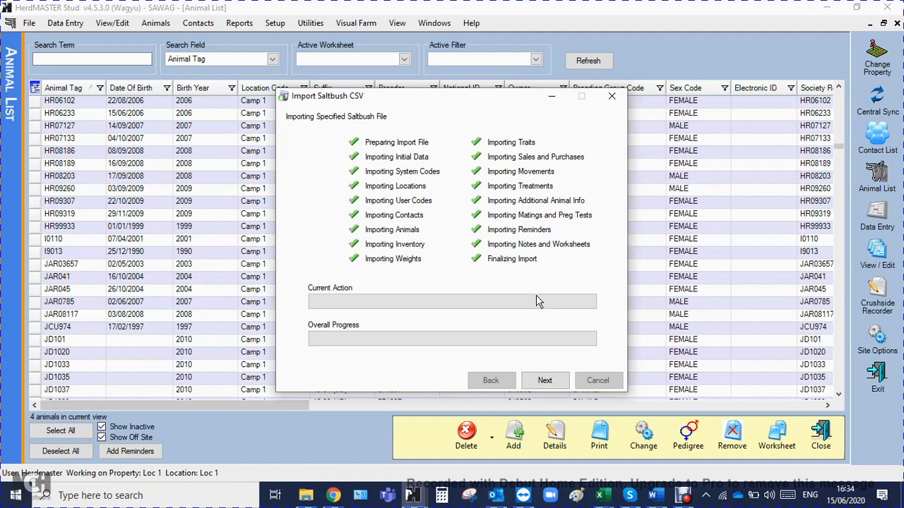
left_click(545, 382)
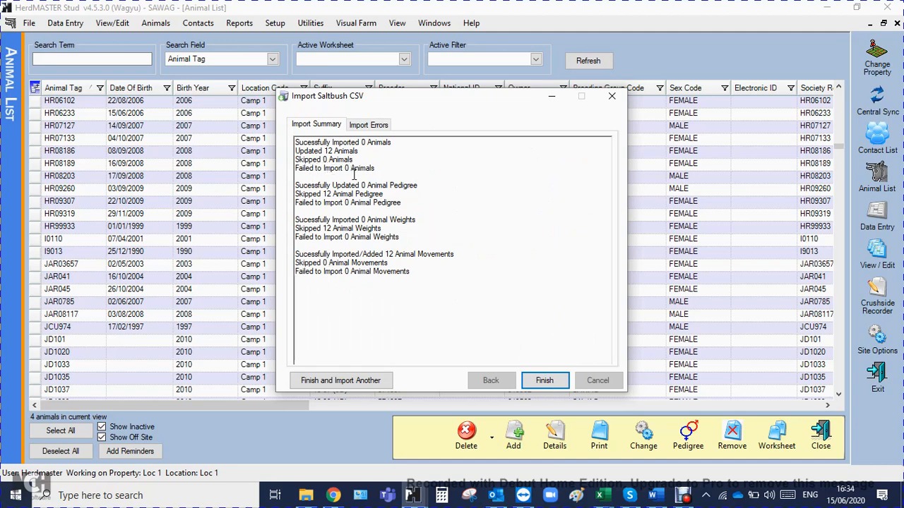
Review the import errors and the import summary, and finish the import.
left_click(370, 128)
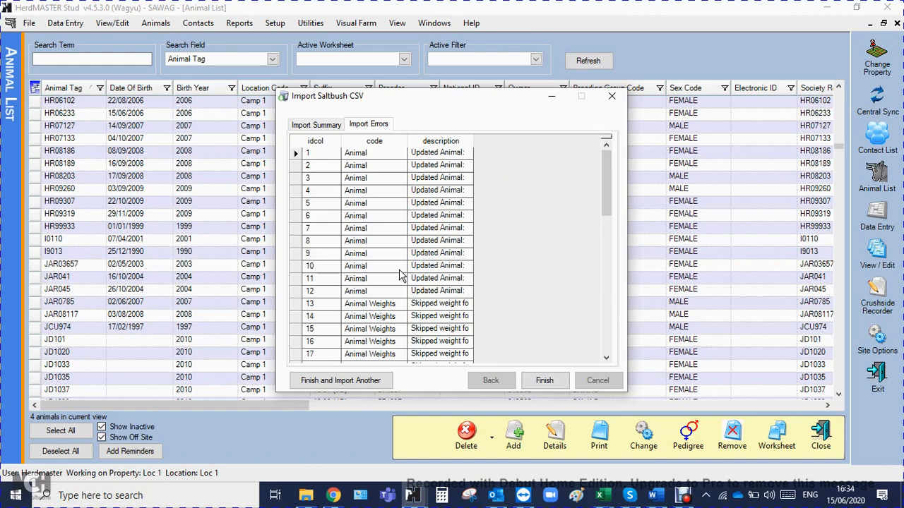
left_click(319, 125)
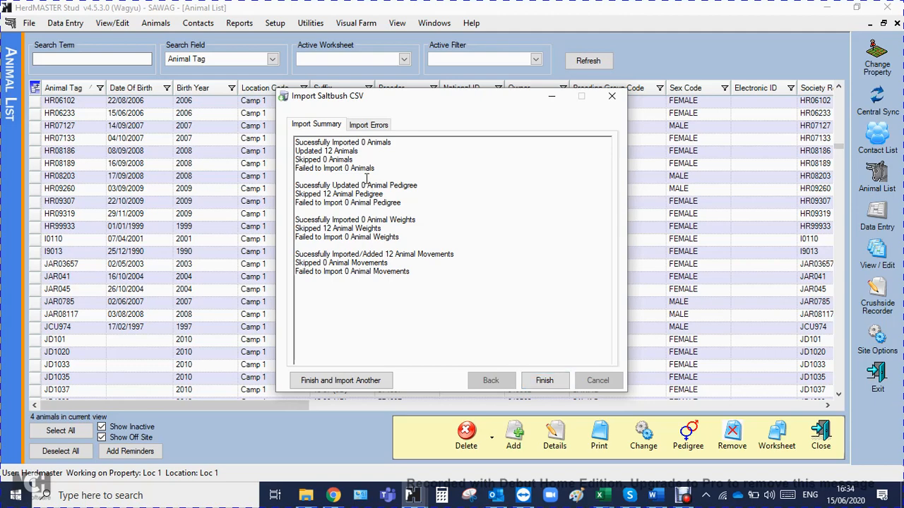
left_click(382, 125)
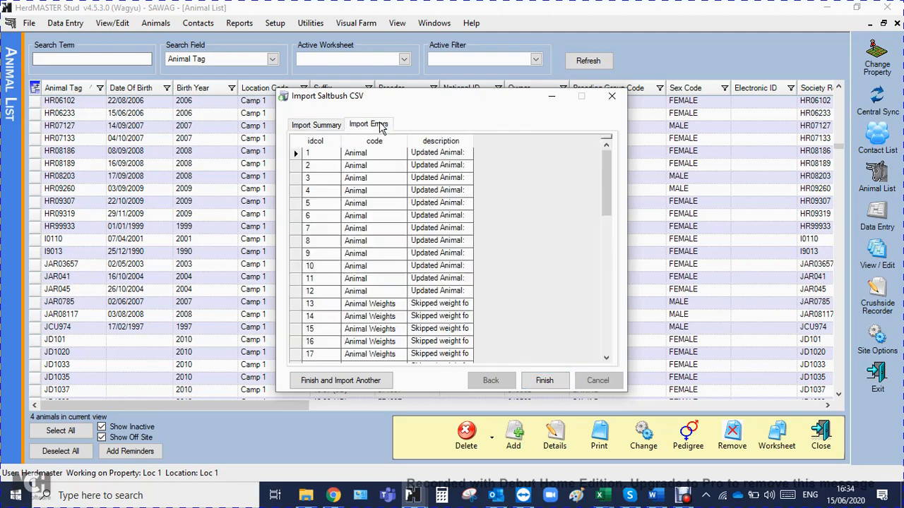
left_click(316, 125)
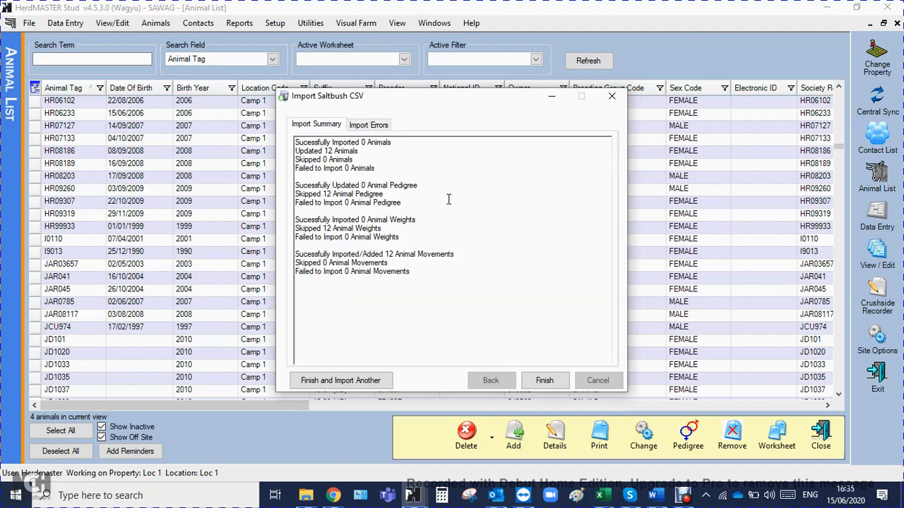
left_click(558, 382)
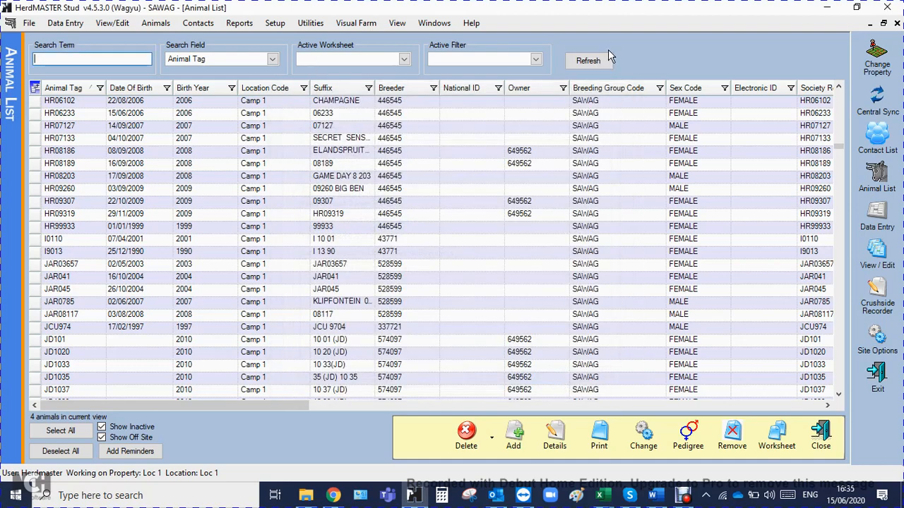
Refresh the animal list and search it for animal tags starting with "fj".
left_click(608, 60)
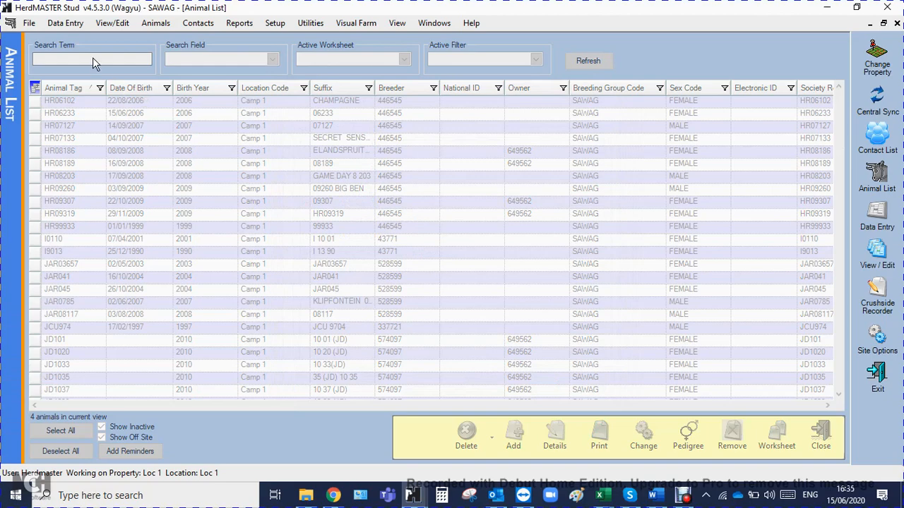
left_click(92, 58)
type("f")
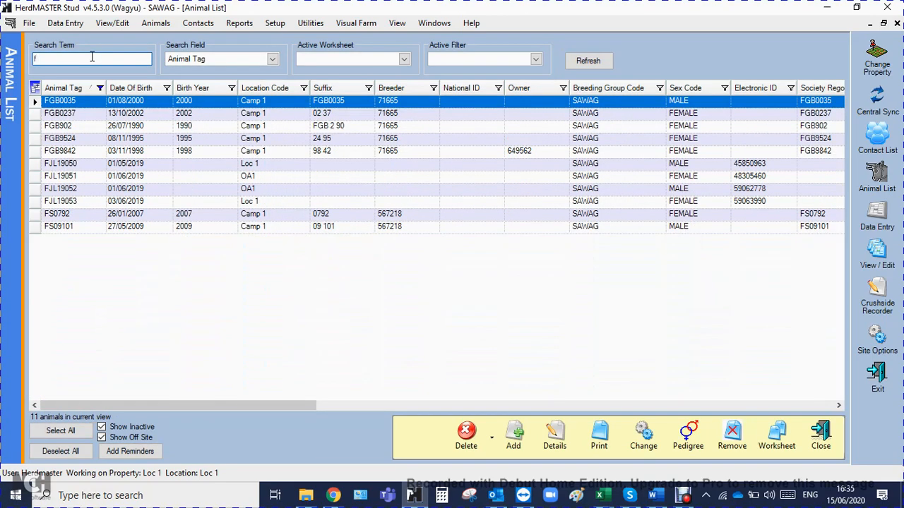
type("j")
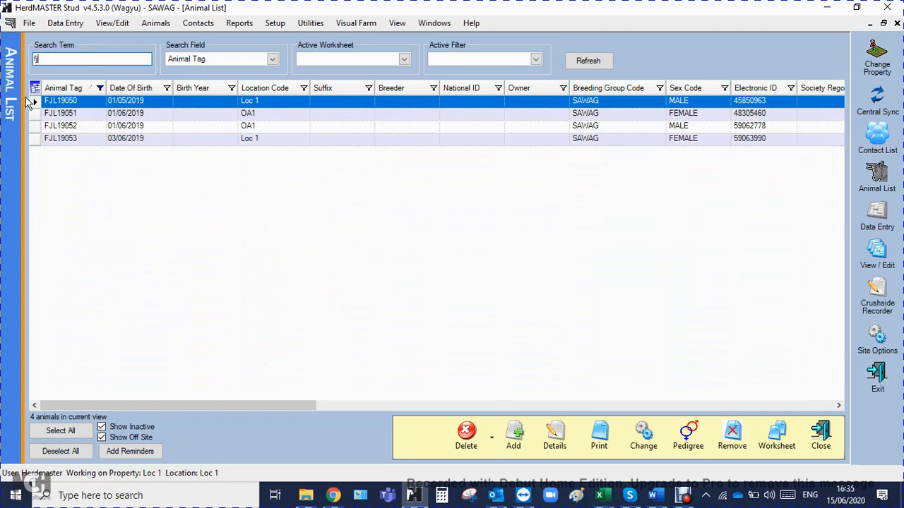
Open the details of animal FJL19051 and view its weight records.
left_click(79, 115)
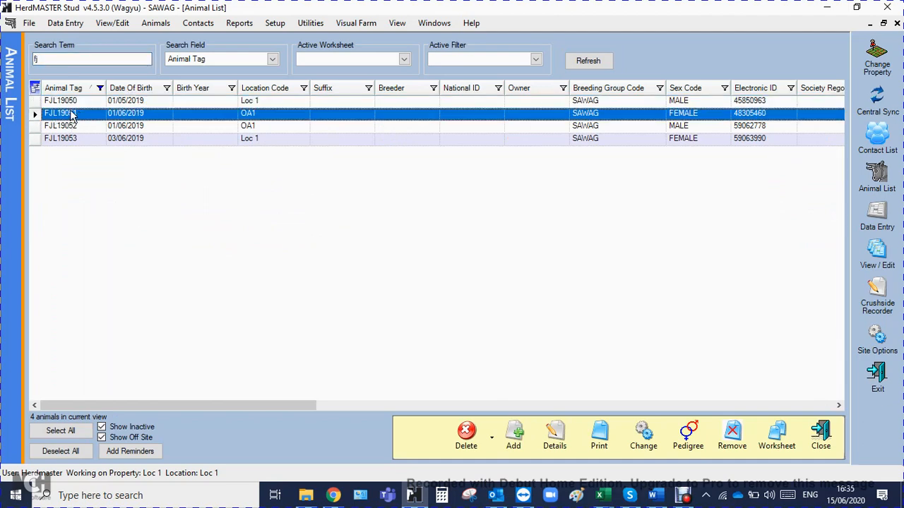
double_click(73, 116)
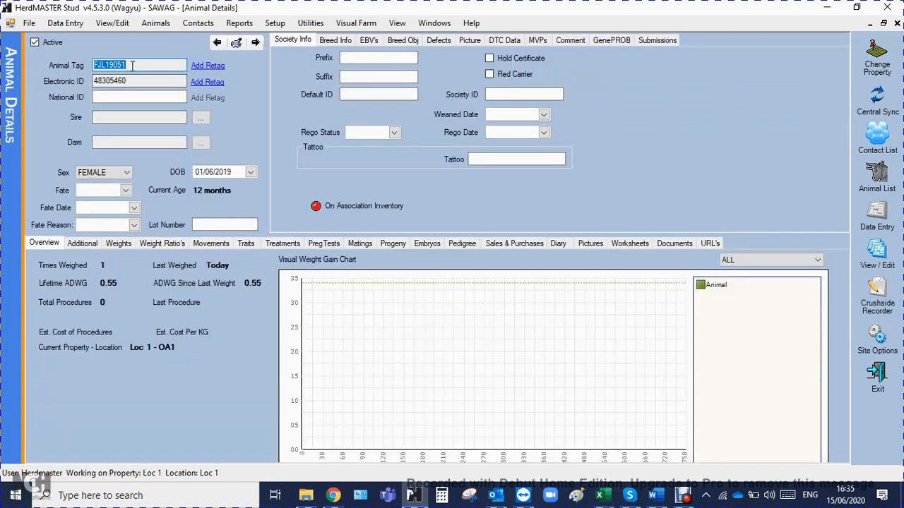
left_click(127, 81)
left_click(118, 243)
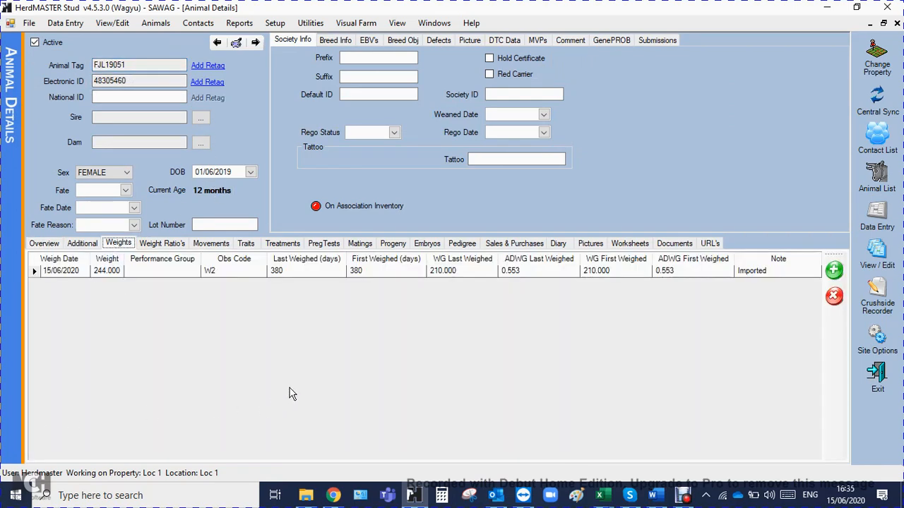